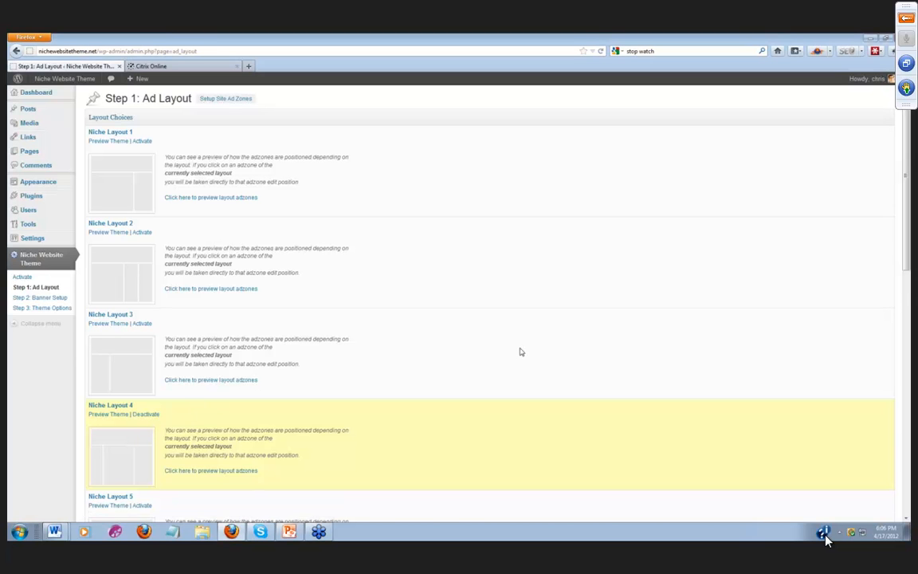
Look through the available ad layouts and activate Niche Layout 1
scroll(514, 349, down, 1)
scroll(507, 346, down, 5)
scroll(507, 346, down, 6)
scroll(507, 346, up, 4)
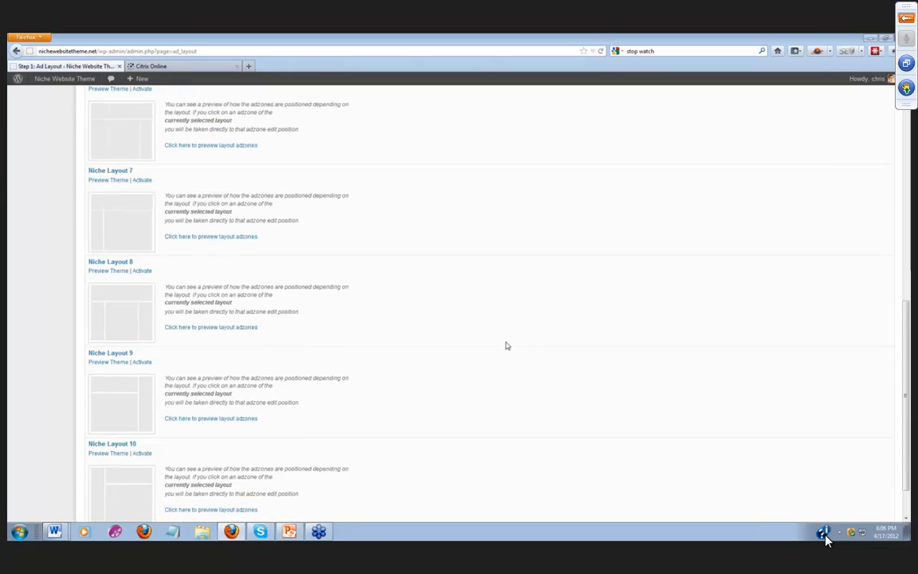
scroll(506, 345, up, 3)
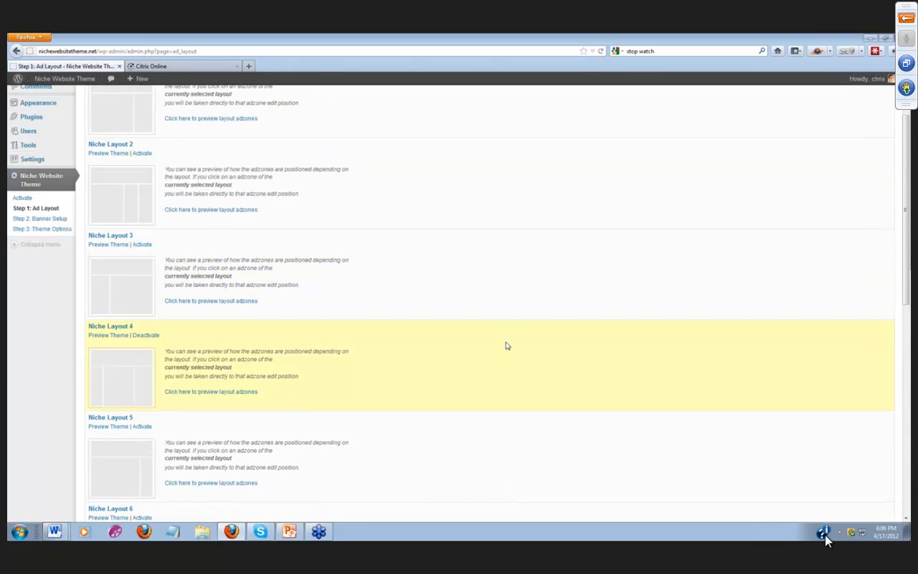
scroll(507, 346, up, 2)
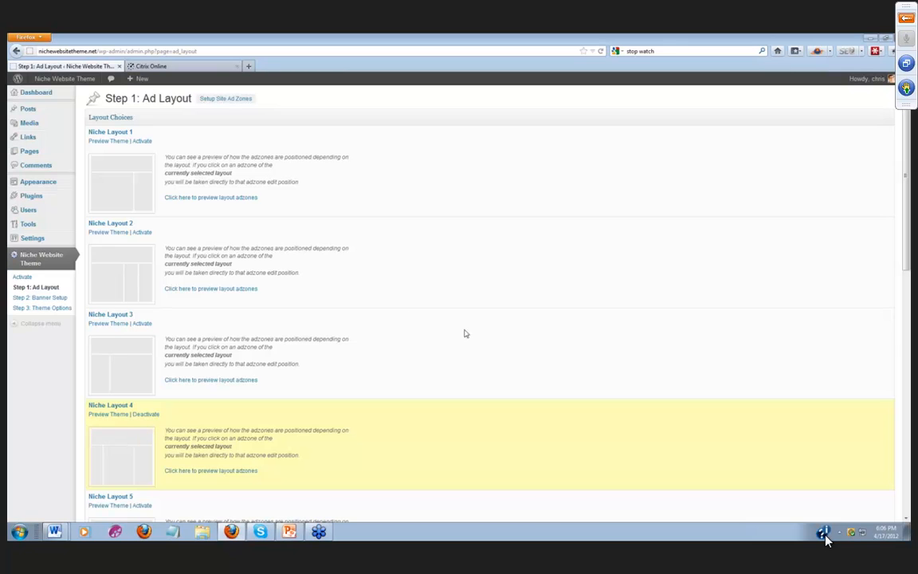
click(144, 142)
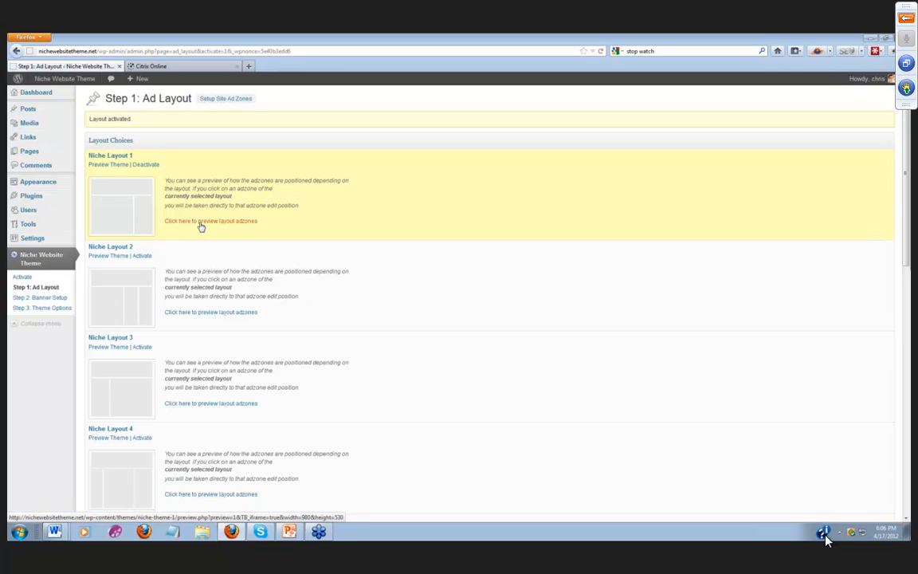
Preview the adzones of Niche Layout 1 and open the banner settings of Adzone 4 from the preview
click(200, 227)
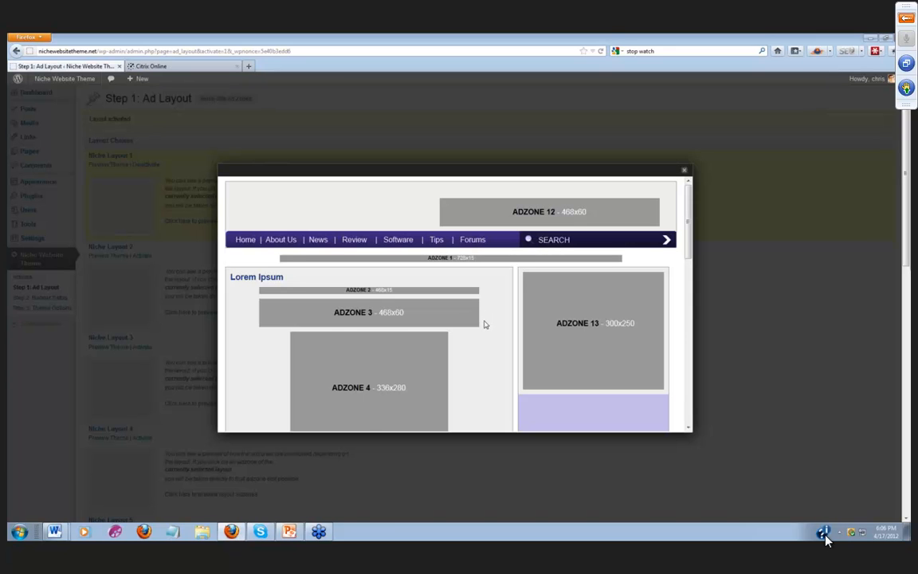
scroll(486, 323, down, 3)
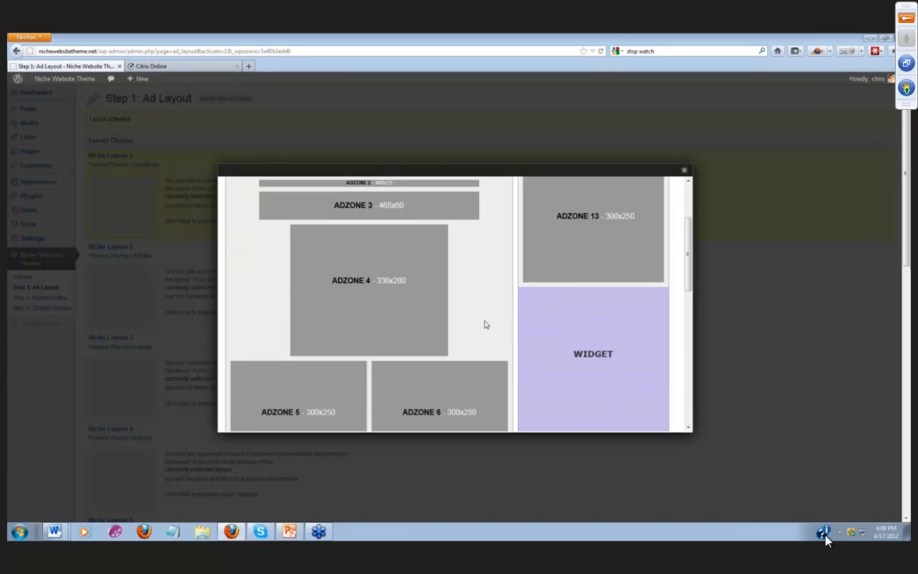
scroll(486, 324, down, 4)
scroll(485, 324, up, 4)
click(386, 285)
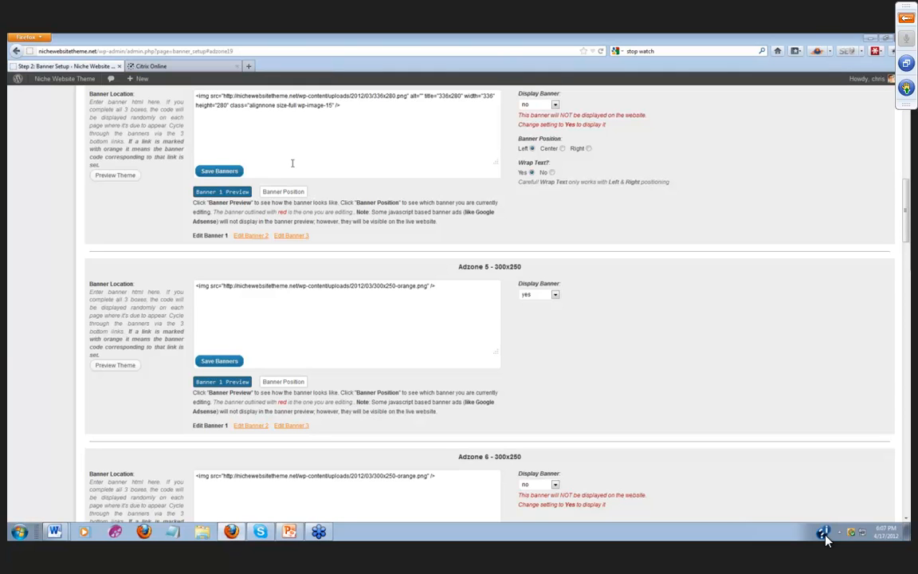
Set Display Banner to yes for Adzone 4, the 336x280 zone
scroll(291, 171, up, 1)
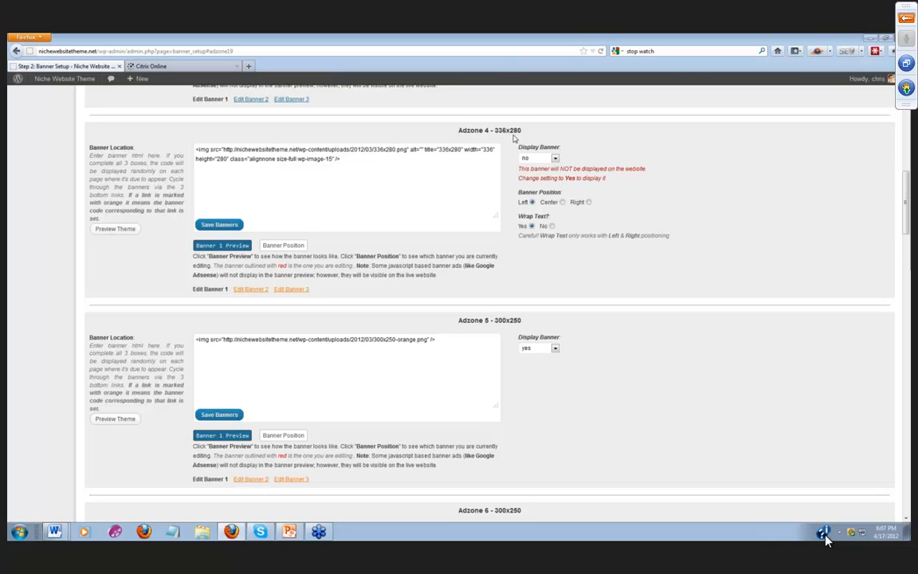
drag(344, 159, 188, 148)
click(260, 180)
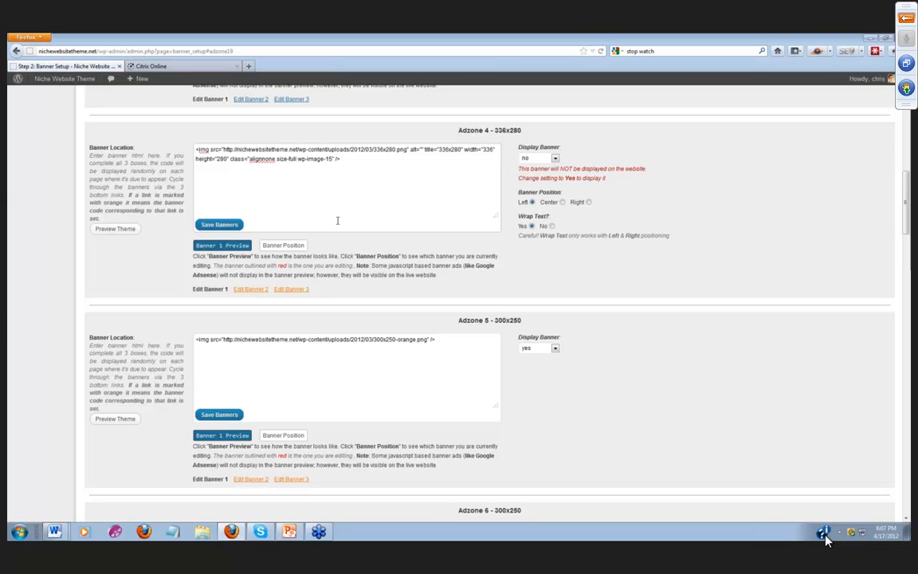
scroll(337, 221, up, 1)
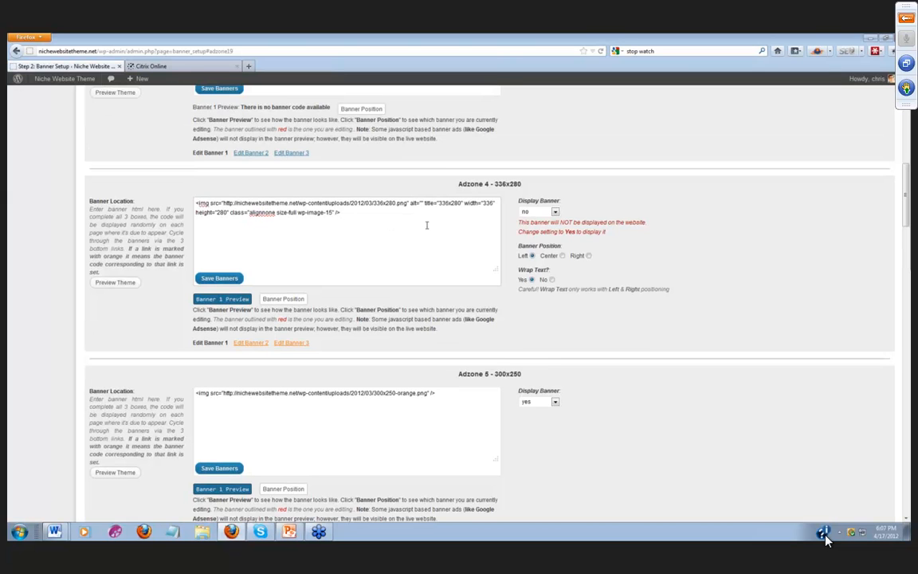
click(540, 213)
click(535, 223)
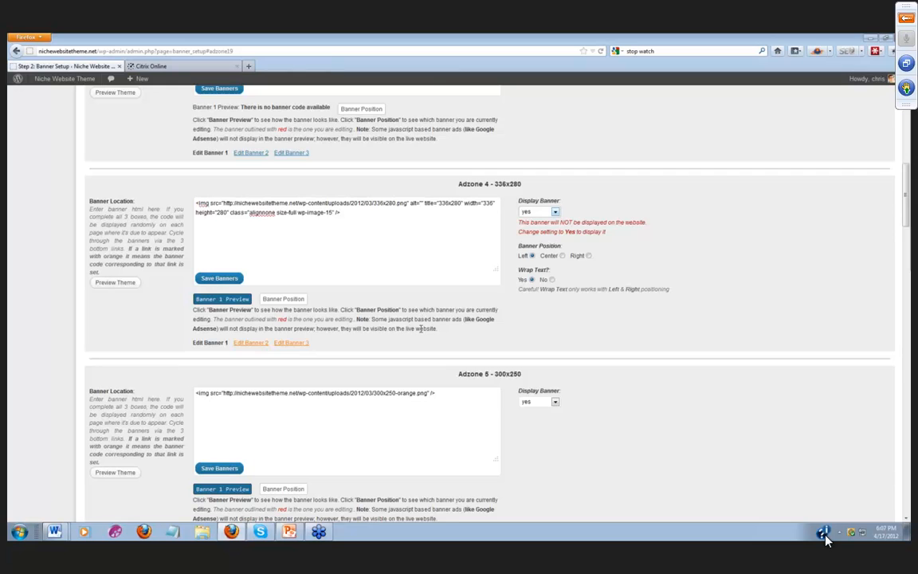
Set Display Banner to no for Adzone 5, the 300x250 zone
scroll(422, 332, down, 1)
click(538, 348)
click(541, 368)
scroll(527, 373, down, 1)
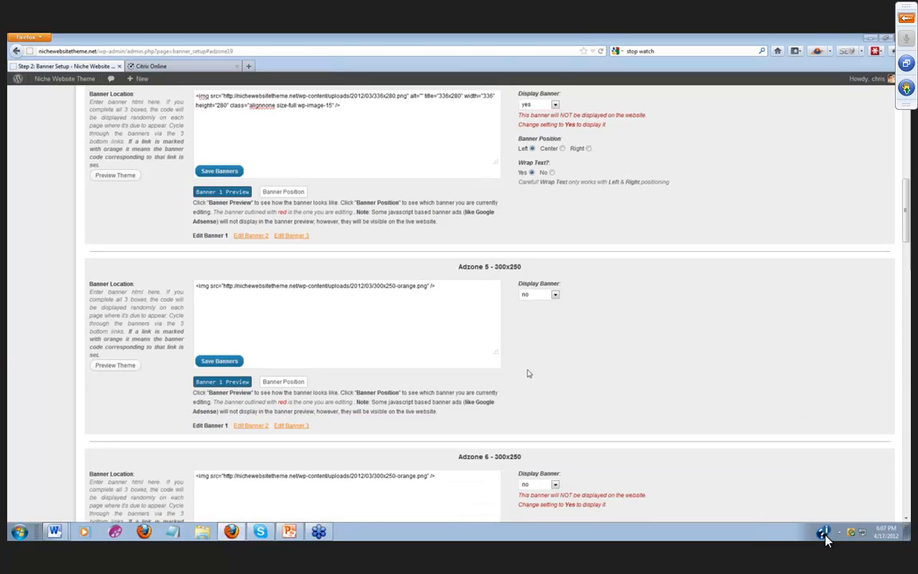
Check Adzone 1's position in the layout preview, return to its settings from there, and save the banners
scroll(527, 371, down, 10)
scroll(527, 366, down, 15)
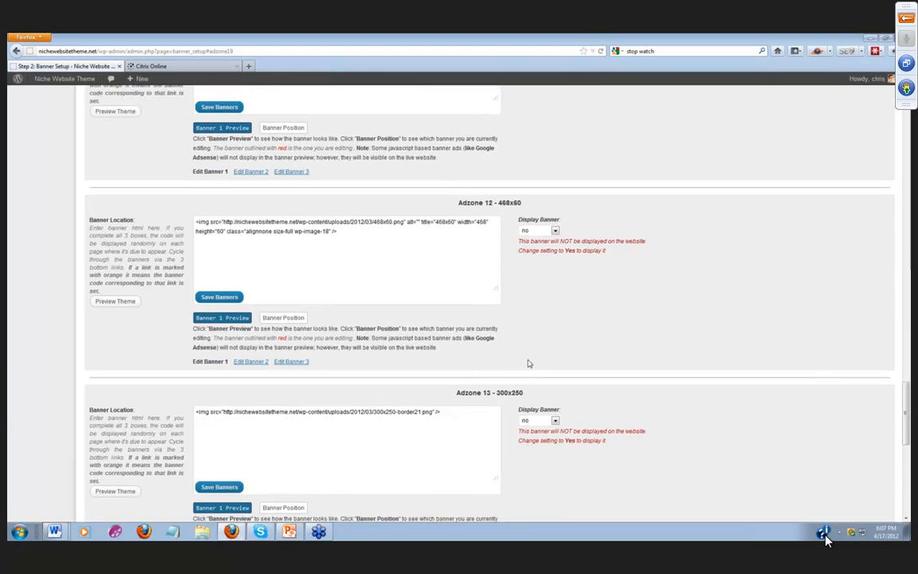
scroll(528, 364, up, 20)
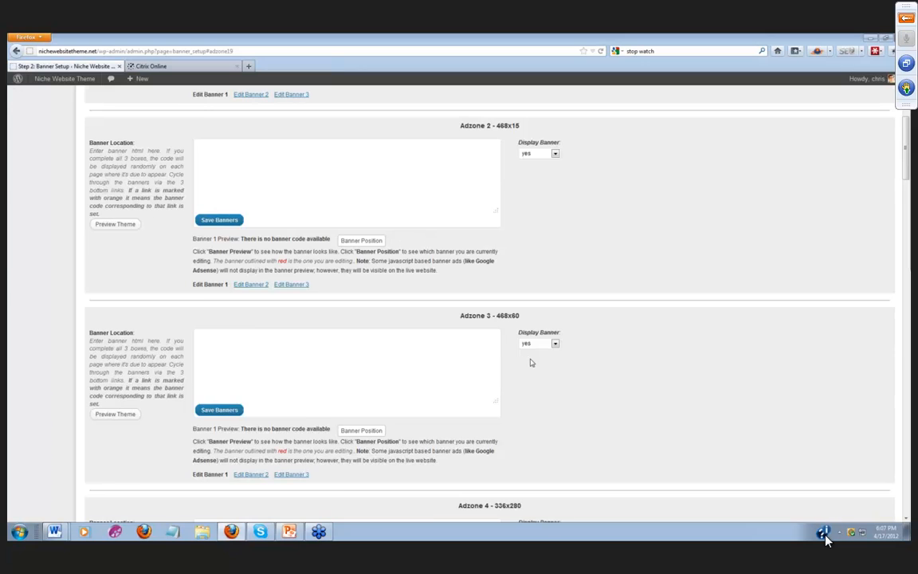
scroll(531, 362, up, 5)
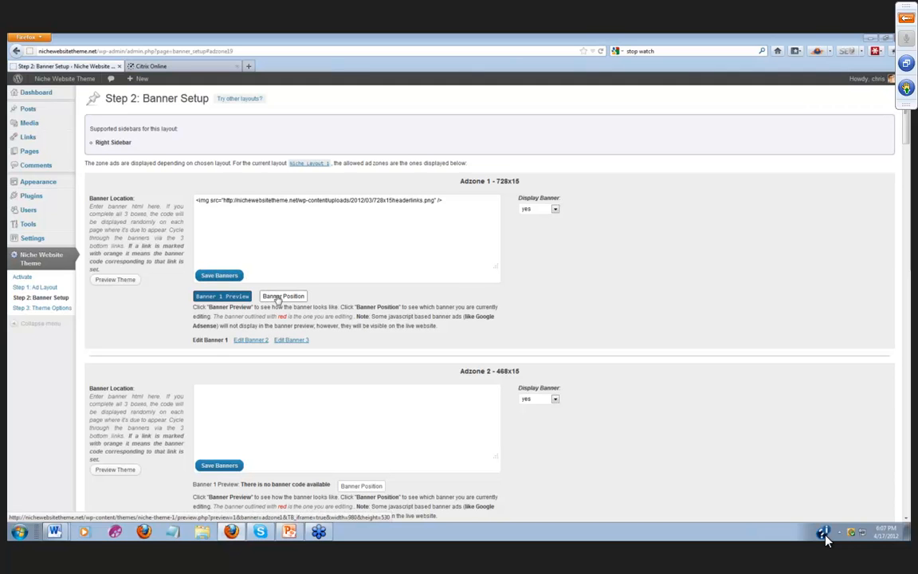
click(277, 298)
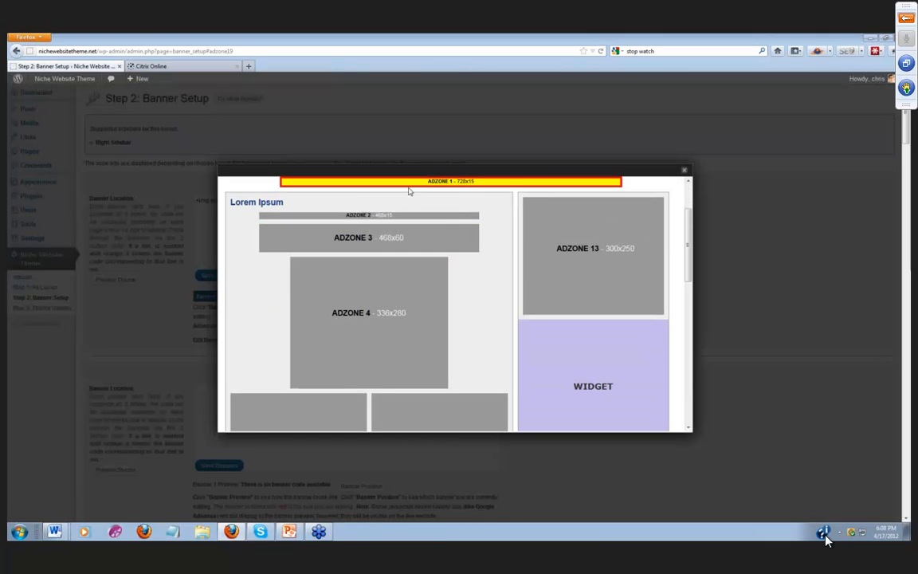
scroll(448, 222, up, 1)
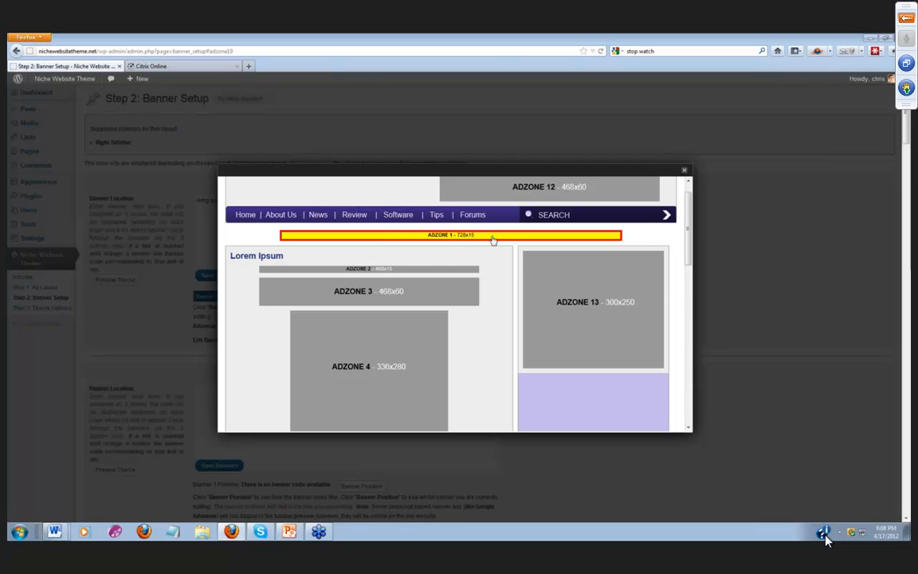
click(419, 241)
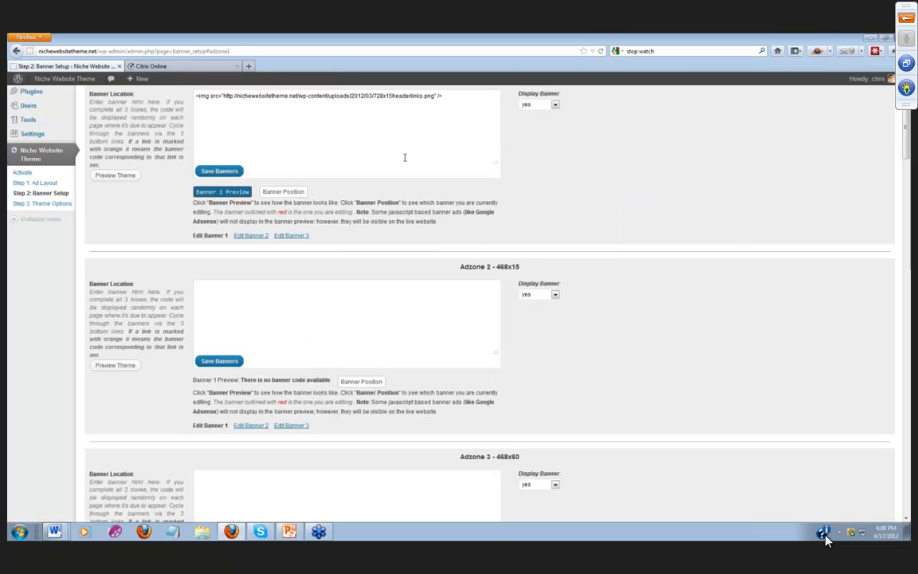
scroll(404, 158, up, 1)
click(230, 226)
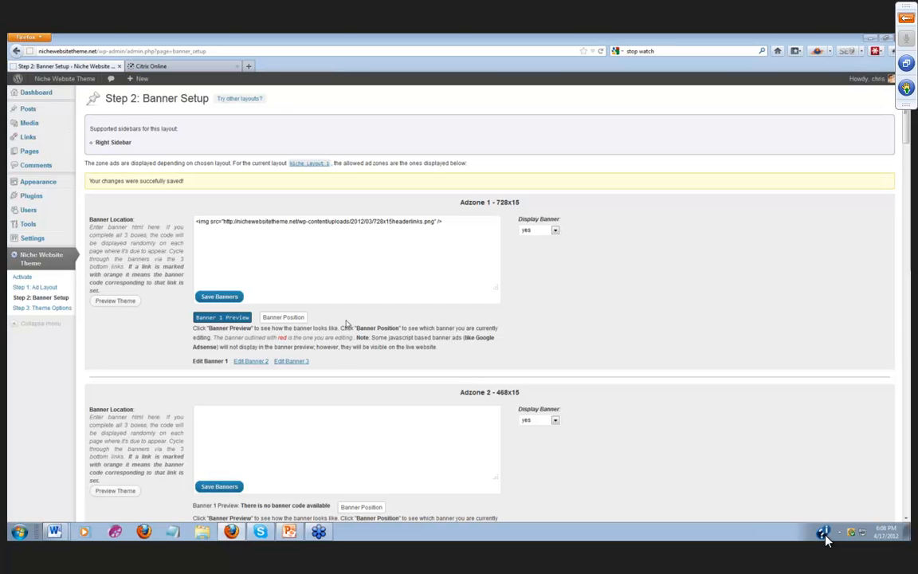
Review the adzone banner boxes and show the code of Banner 2 and Banner 3 for Adzone 4
scroll(346, 323, down, 1)
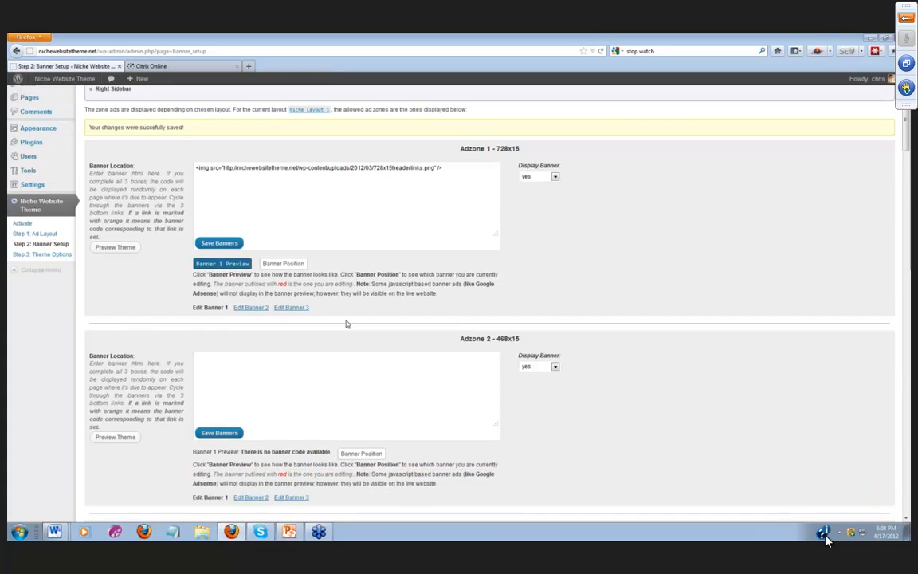
scroll(346, 323, down, 4)
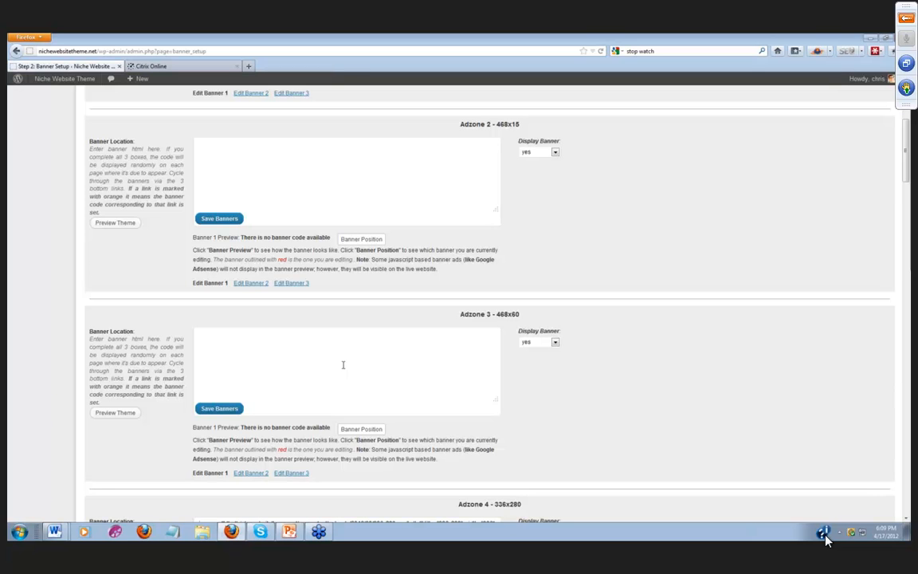
click(342, 364)
scroll(294, 357, up, 1)
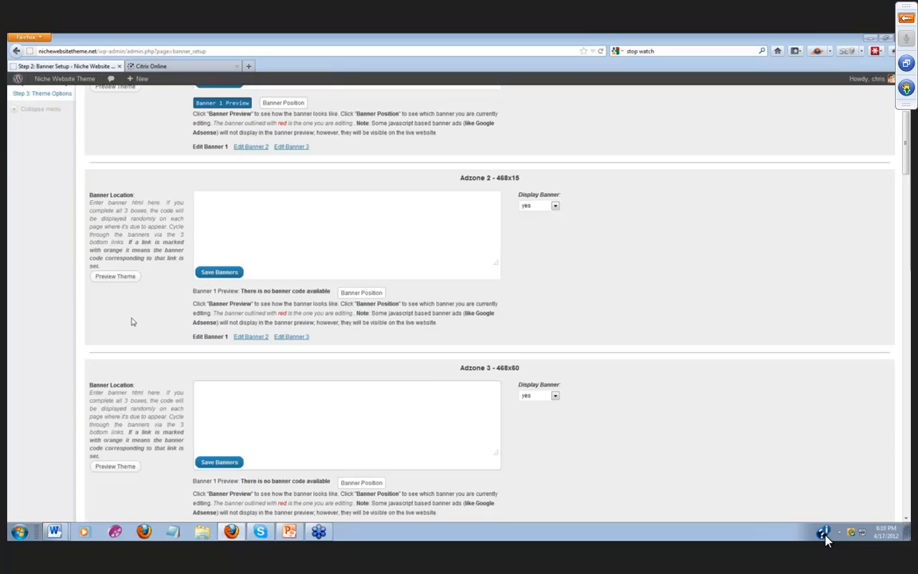
scroll(130, 320, up, 1)
scroll(233, 338, down, 3)
scroll(233, 339, down, 3)
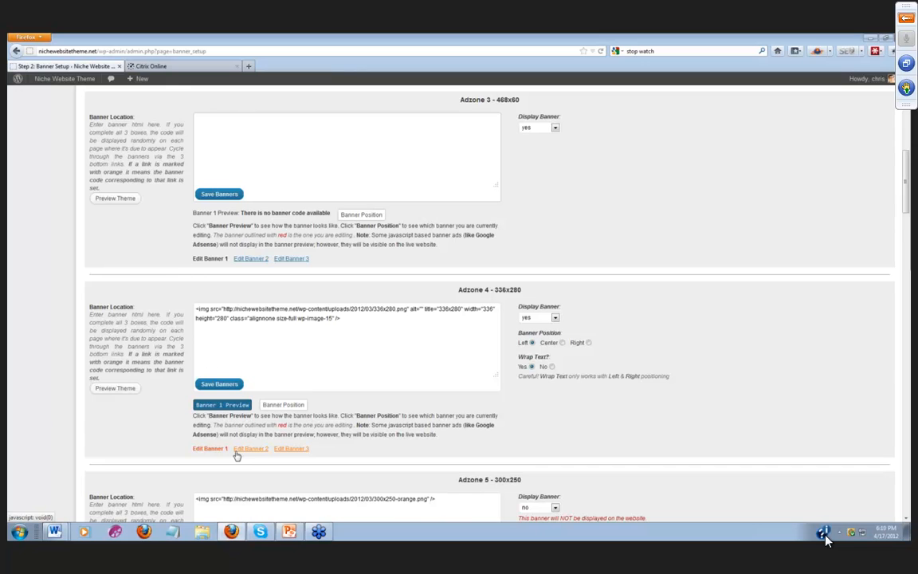
scroll(237, 448, down, 1)
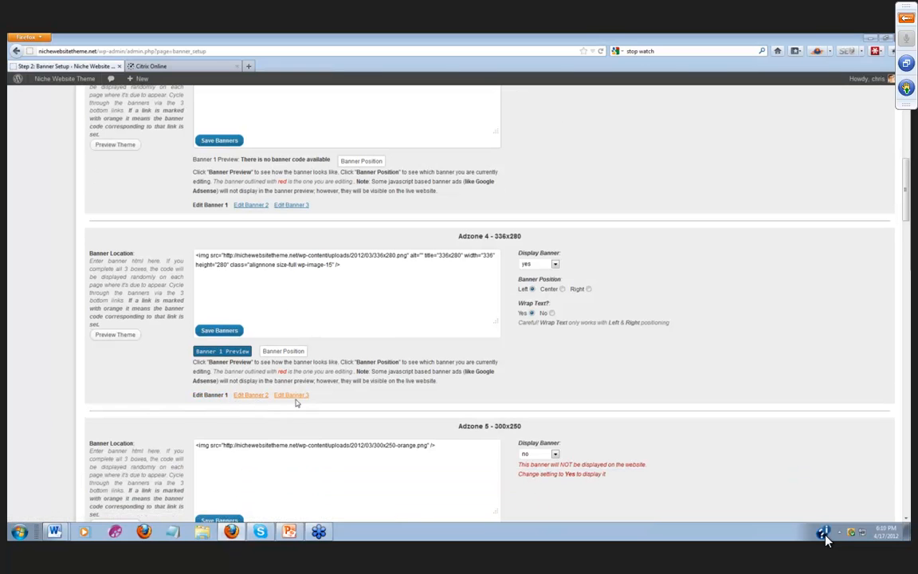
click(254, 396)
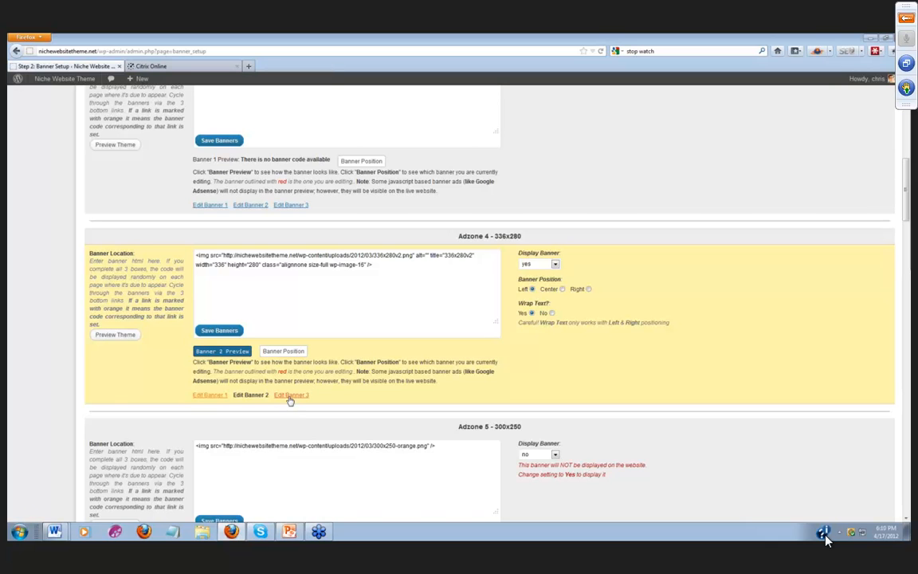
click(290, 398)
In the Step 3 theme options, set the Overall Background Color to #bbb8b8 and save the design options
scroll(150, 427, up, 10)
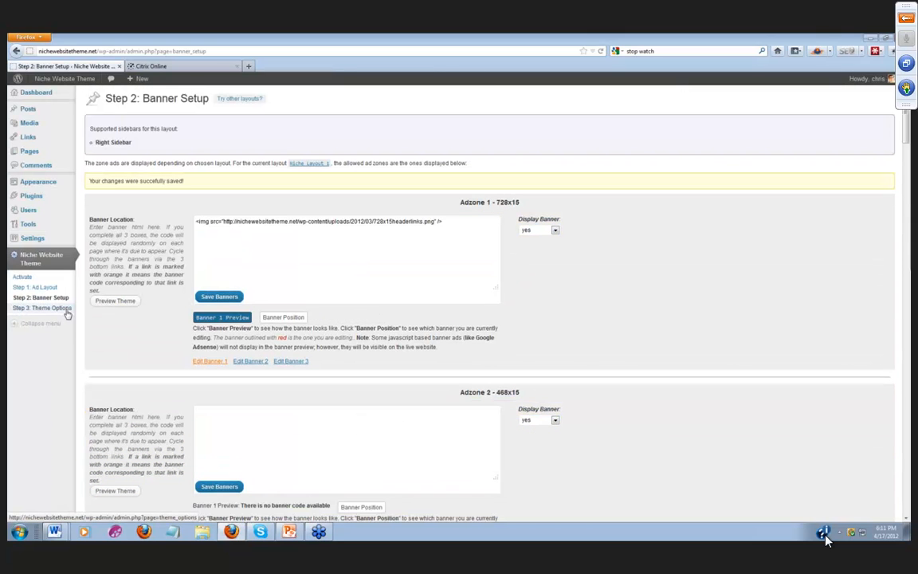
click(67, 310)
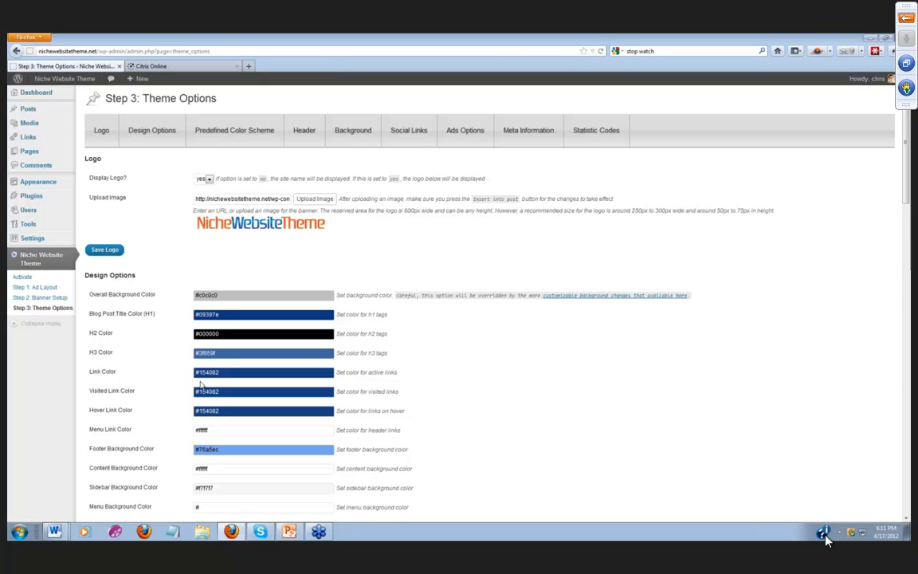
scroll(201, 385, down, 1)
scroll(201, 374, down, 1)
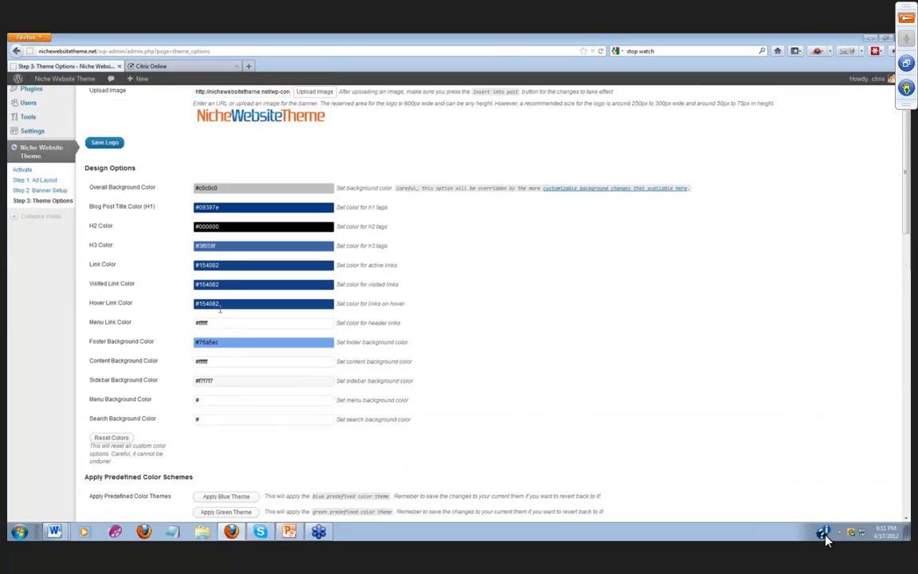
click(261, 189)
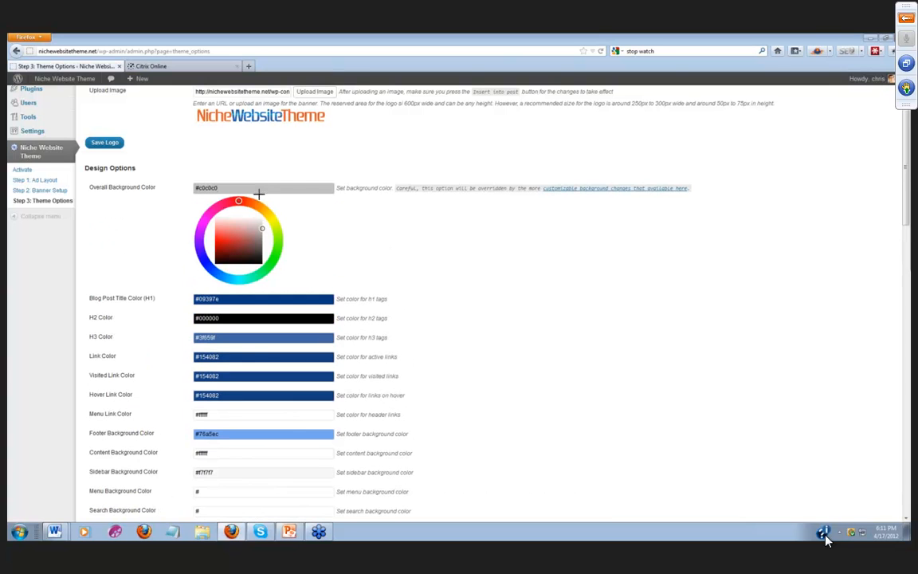
drag(261, 229, 261, 229)
scroll(252, 319, down, 4)
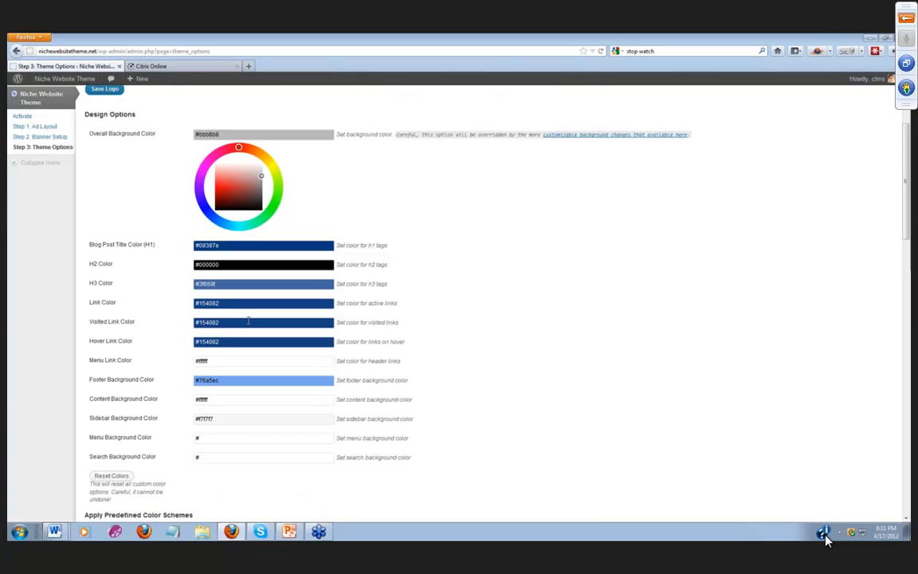
scroll(145, 354, down, 3)
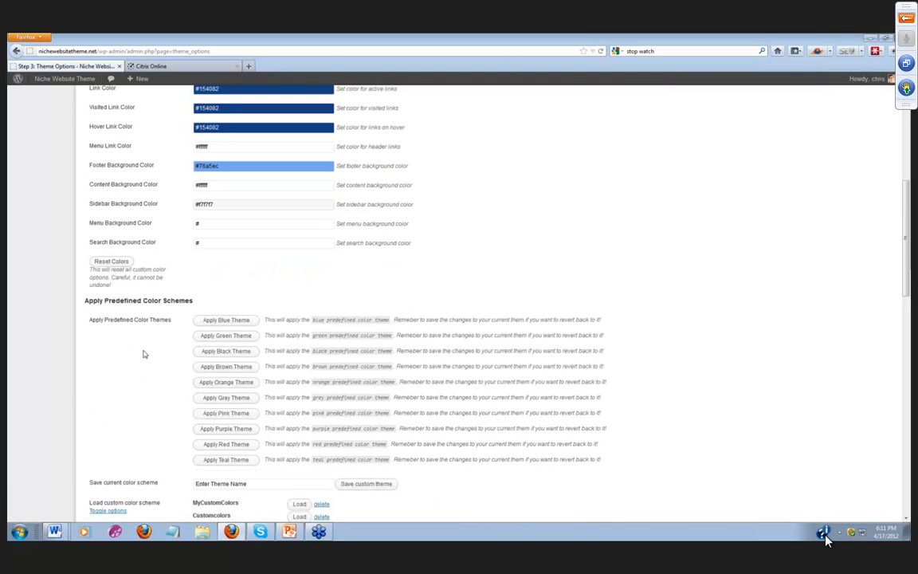
scroll(144, 354, down, 4)
click(138, 392)
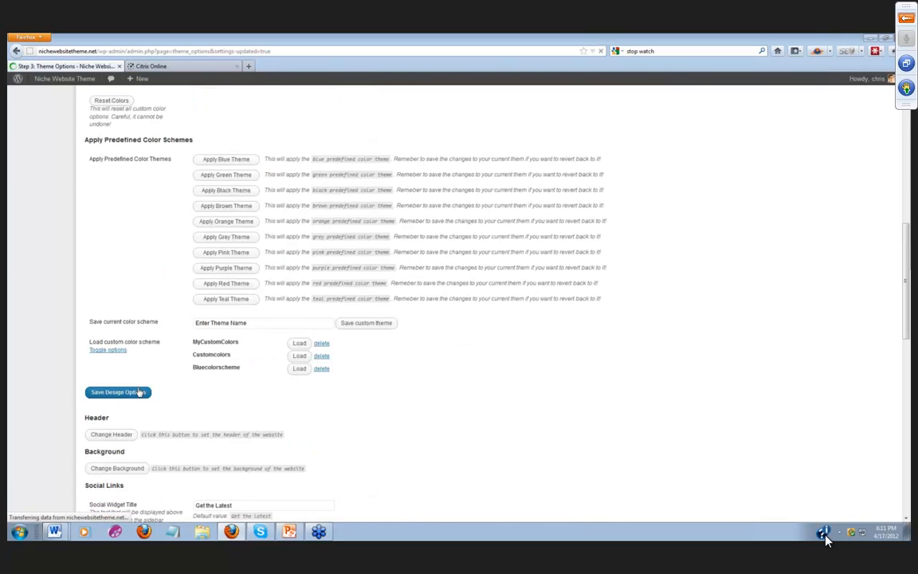
Open nichewebsitetheme.net in a new browser tab, reload the home page and view Test Blog Post 1
click(248, 68)
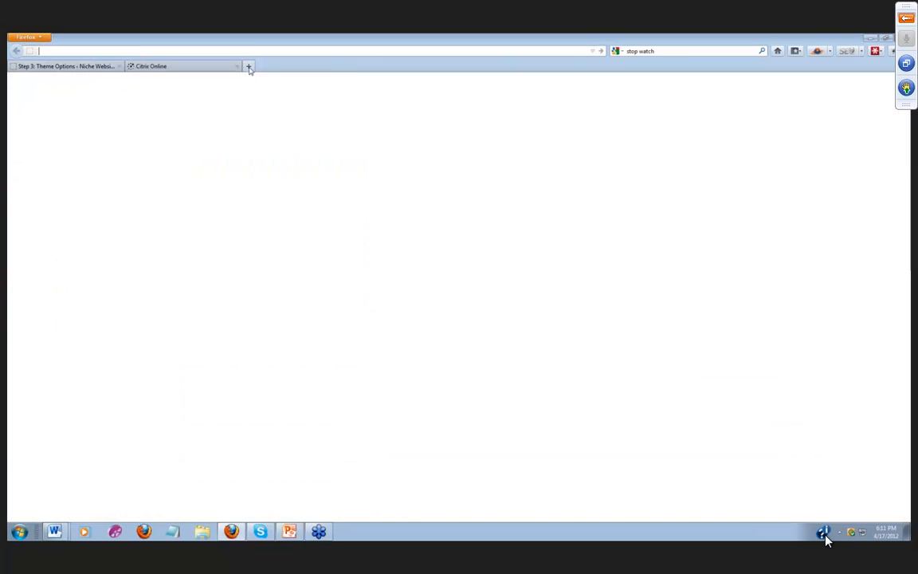
text(ni)
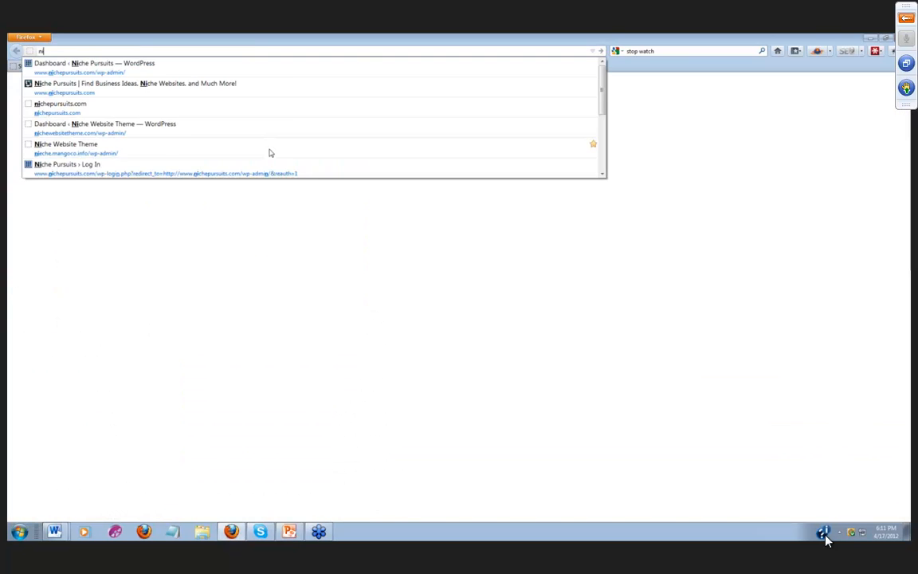
text(chewebsitetheme.c)
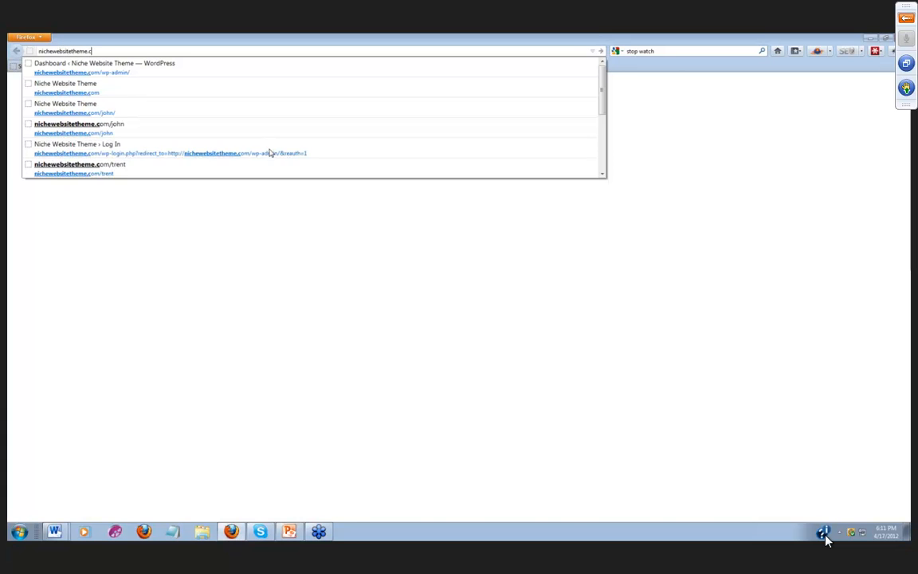
key(BackSpace)
text(net)
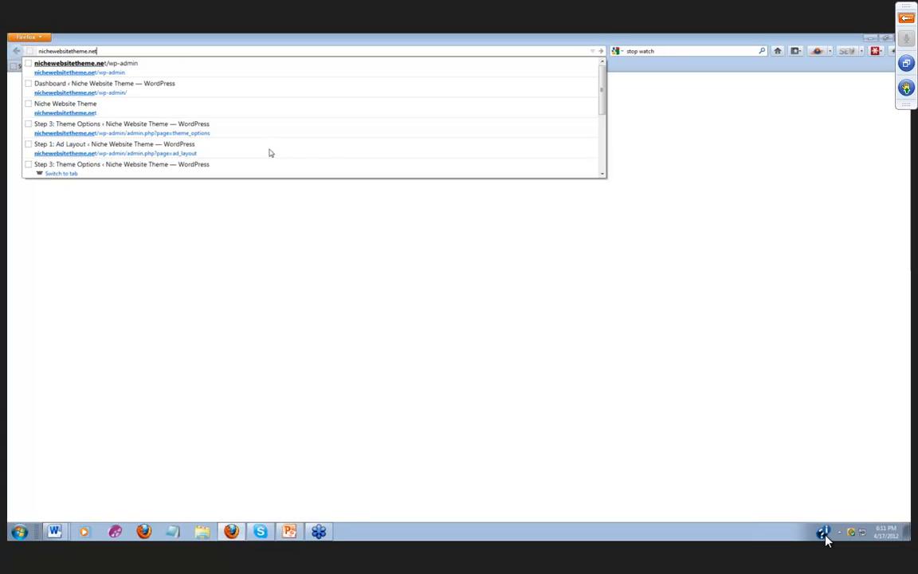
key(Return)
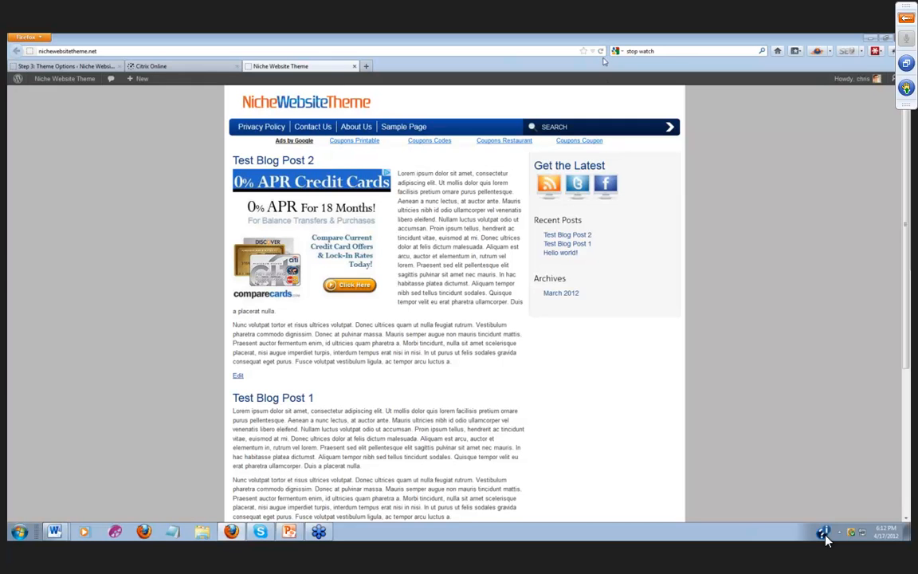
click(601, 51)
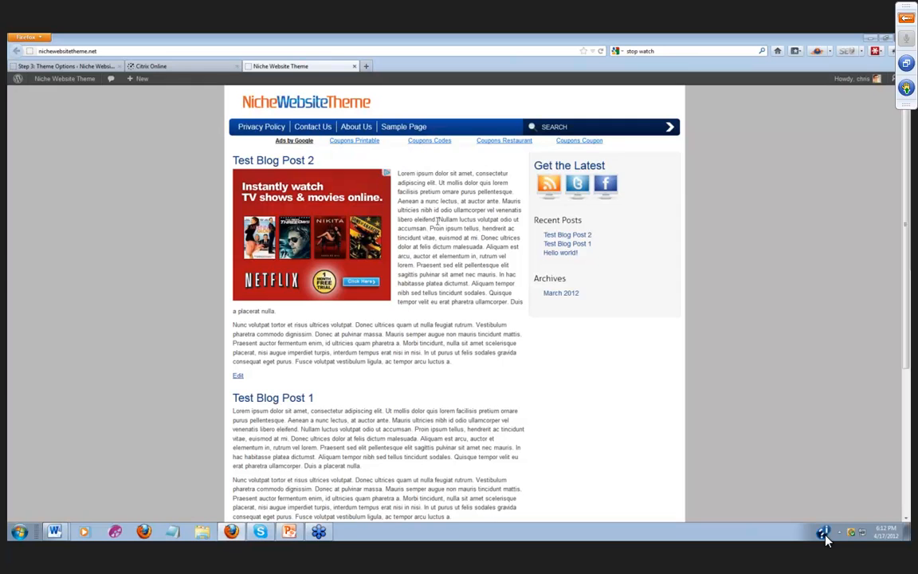
click(286, 405)
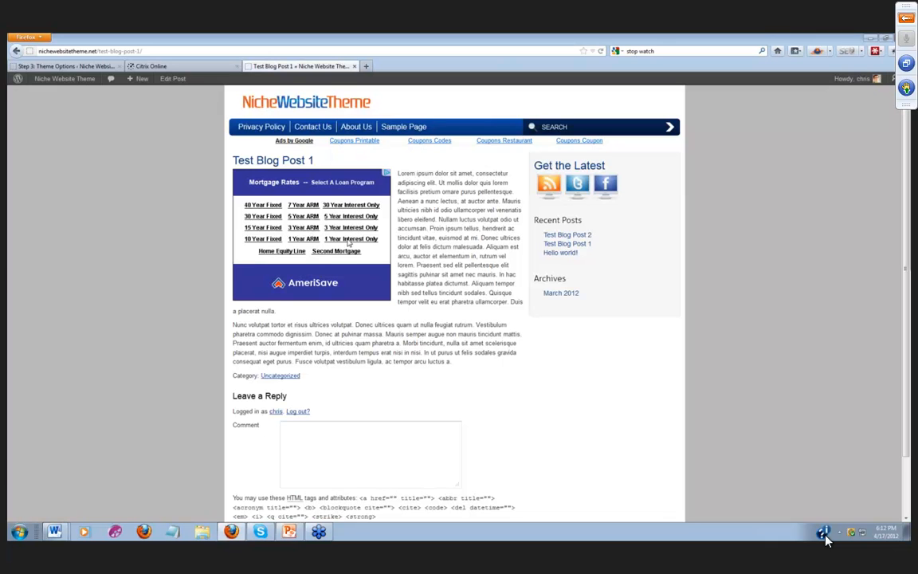
View the Custom Header page from the theme options and return to Step 3: Theme Options
click(93, 67)
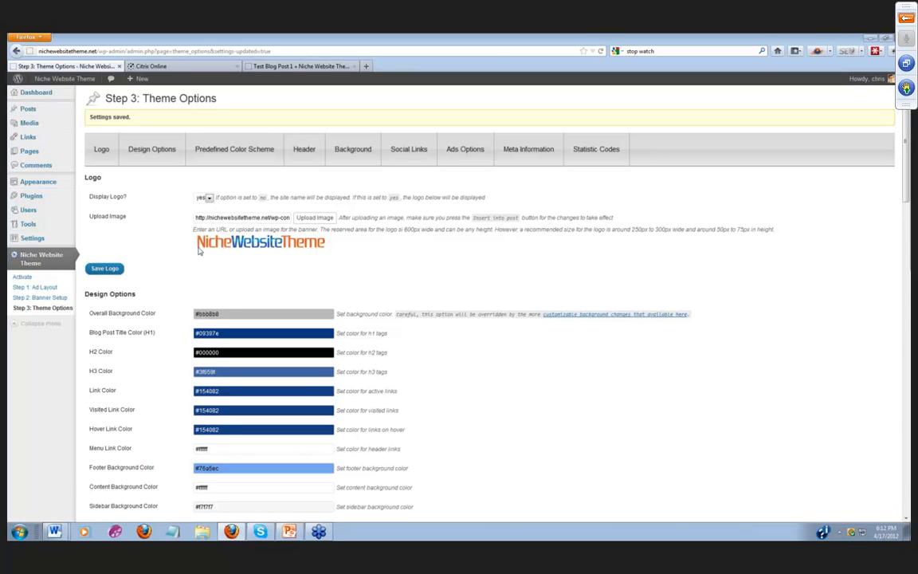
click(307, 159)
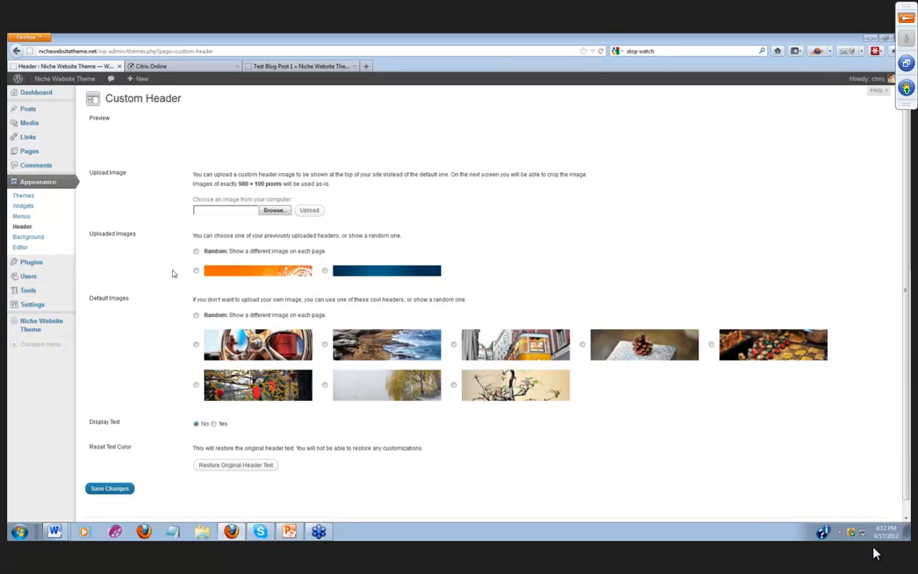
mouse_move(62, 322)
click(112, 354)
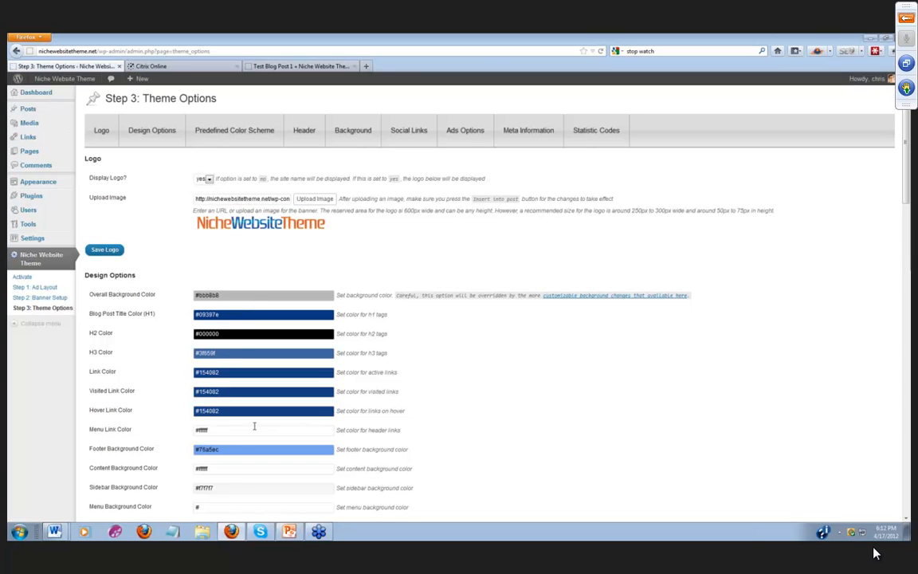
Apply the predefined Teal color theme and save the design options
scroll(255, 426, down, 3)
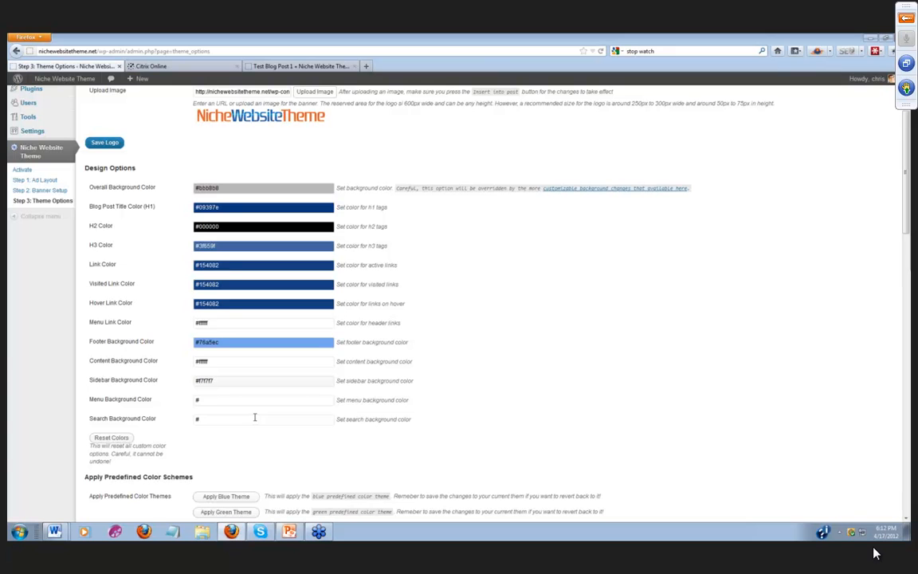
scroll(254, 417, down, 2)
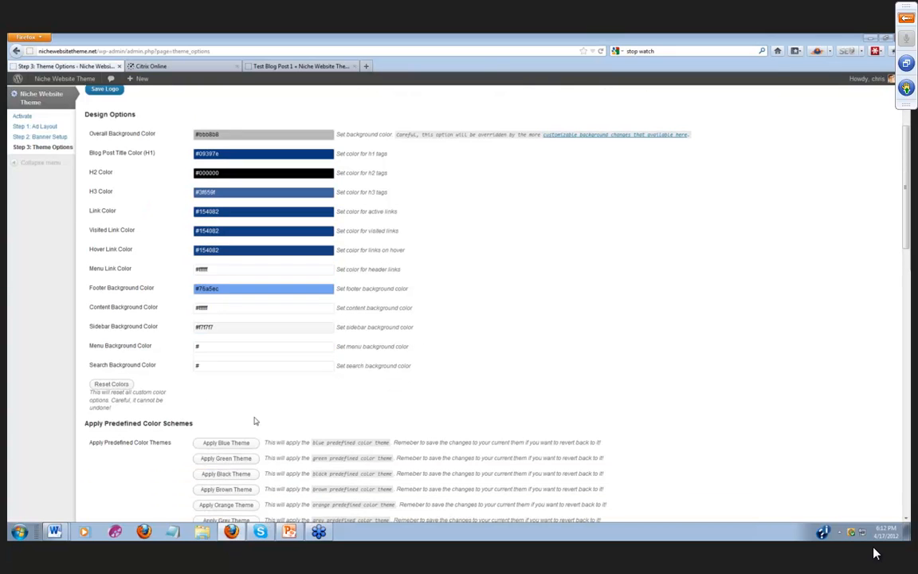
scroll(256, 421, down, 3)
scroll(227, 382, down, 2)
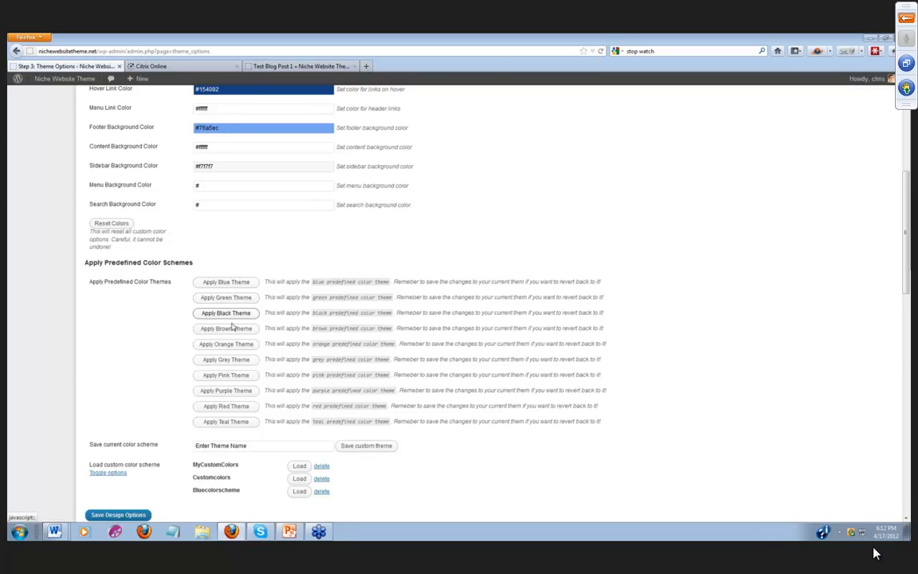
click(231, 423)
click(529, 253)
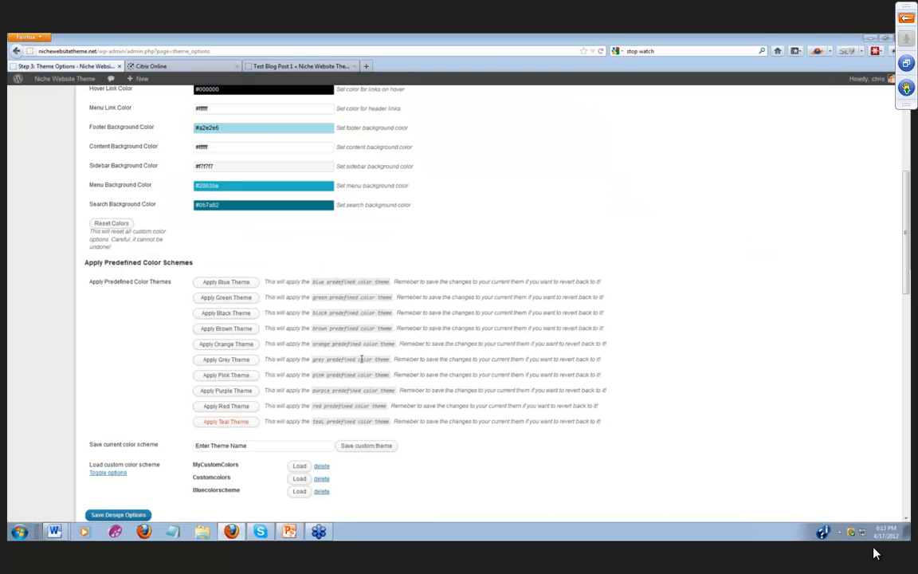
scroll(162, 390, up, 1)
scroll(186, 348, up, 3)
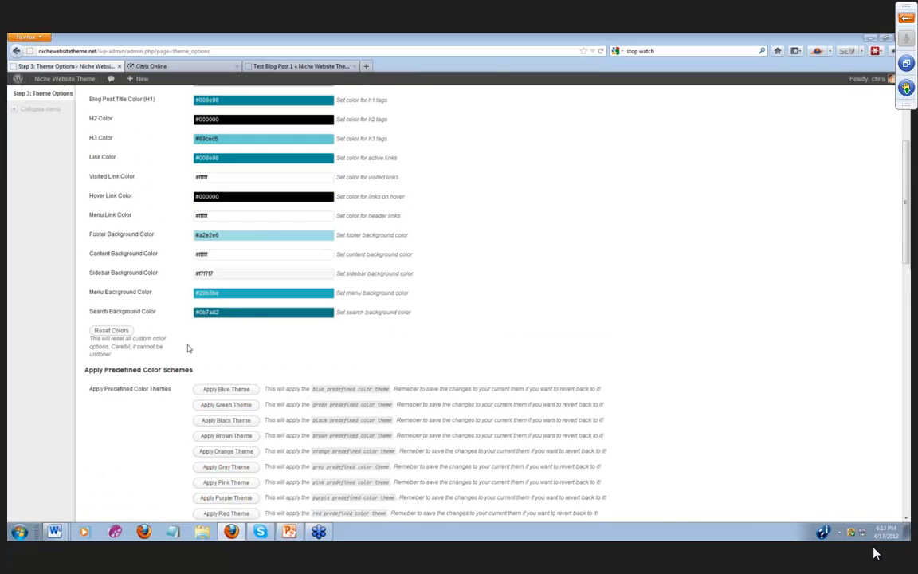
scroll(187, 348, down, 3)
scroll(188, 348, down, 2)
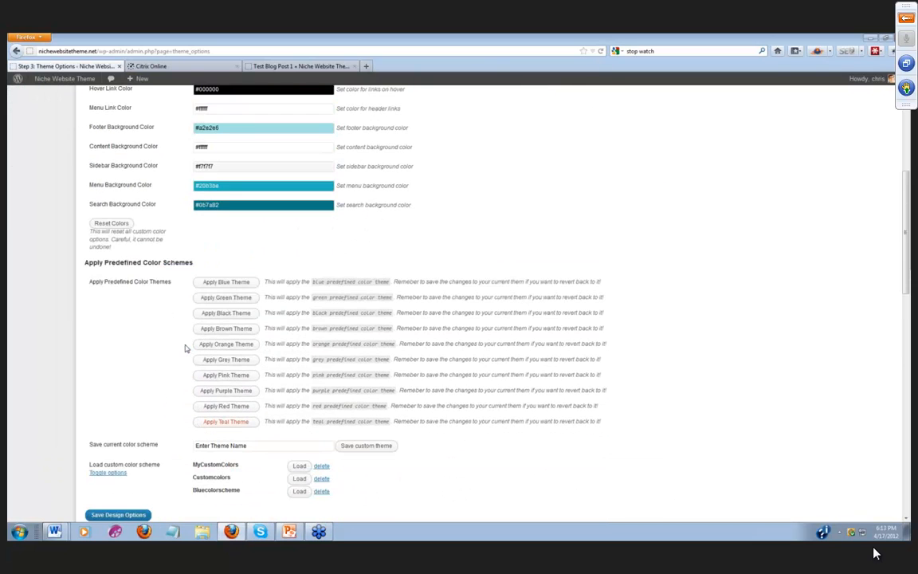
scroll(127, 408, down, 1)
click(127, 408)
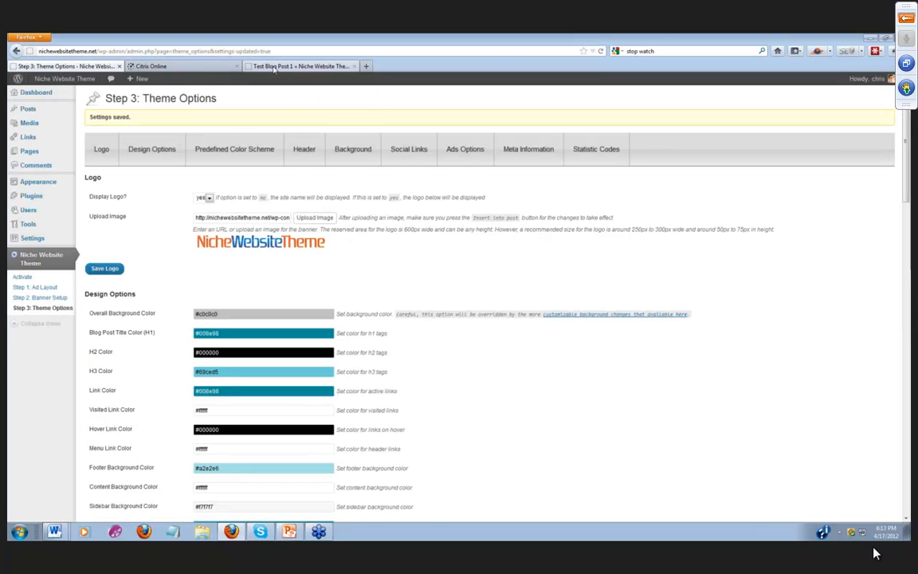
Check the teal color scheme on the live site's home page
click(274, 70)
click(238, 102)
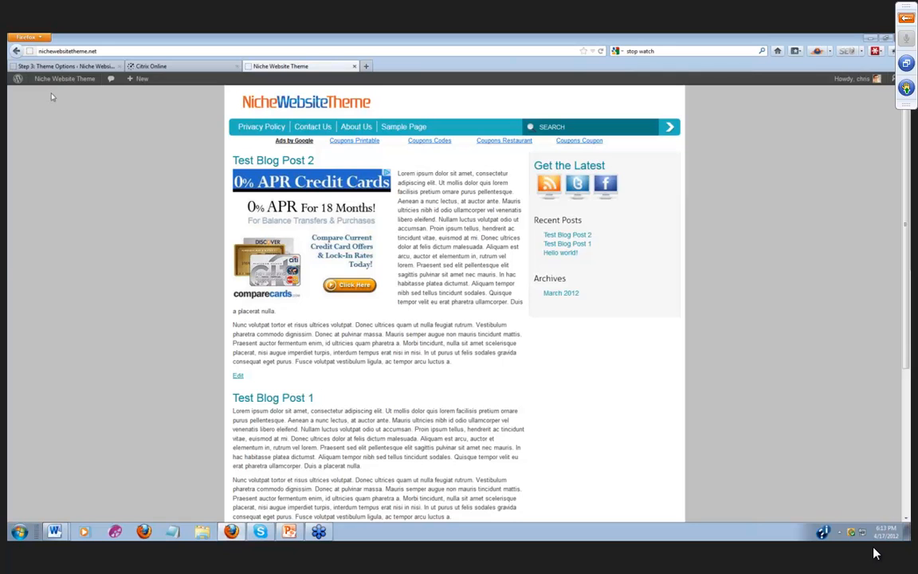
mouse_move(49, 79)
In the design options, set the Overall Background Color to #836969 and the Blog Post Title Color (H1) to #982200
click(70, 66)
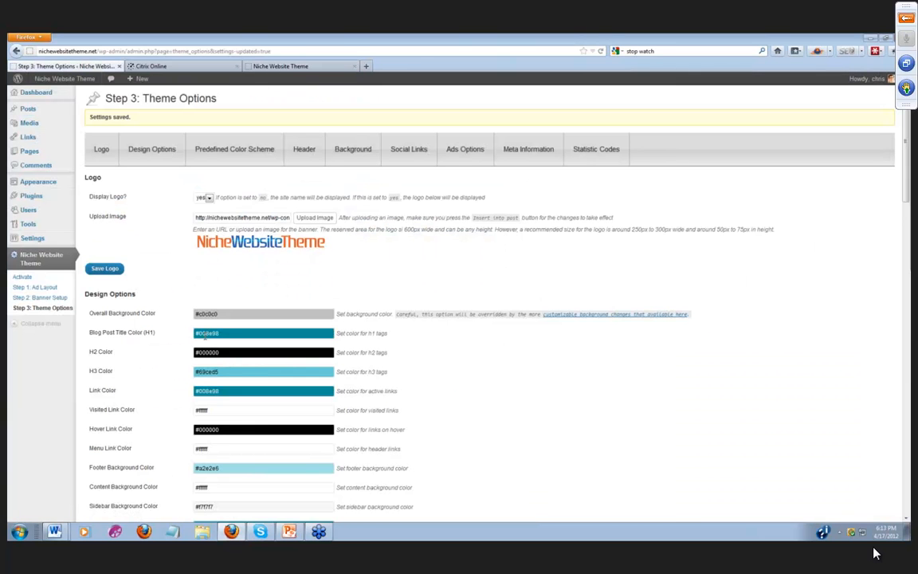
scroll(273, 260, down, 1)
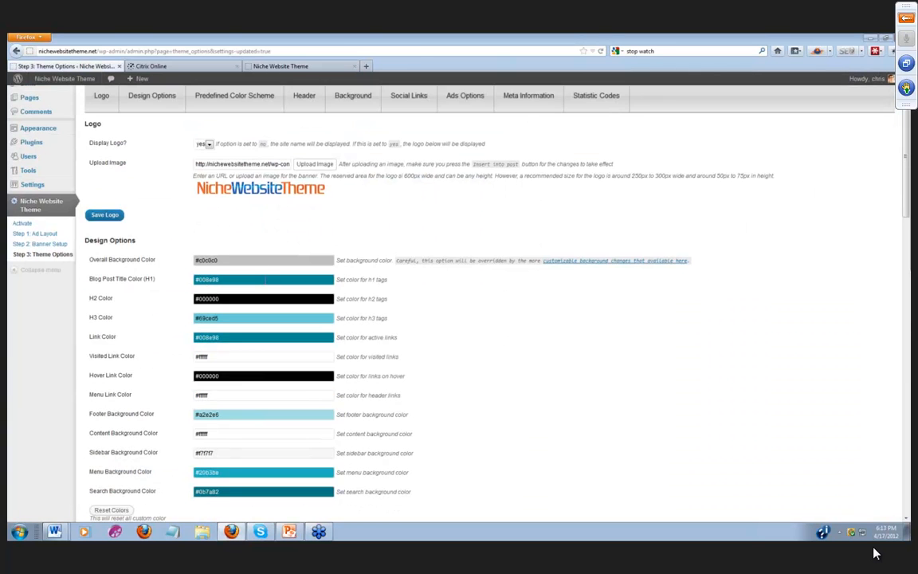
click(273, 260)
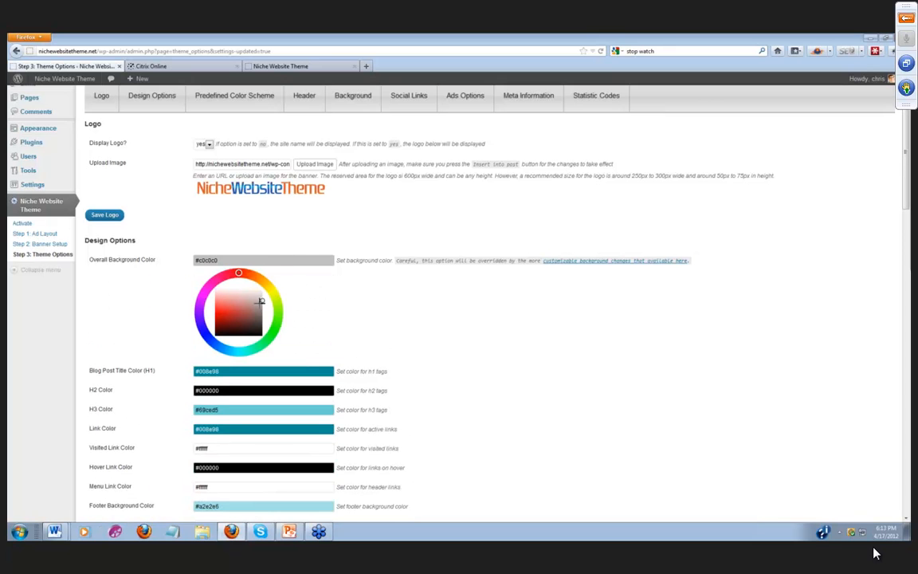
drag(261, 301, 256, 313)
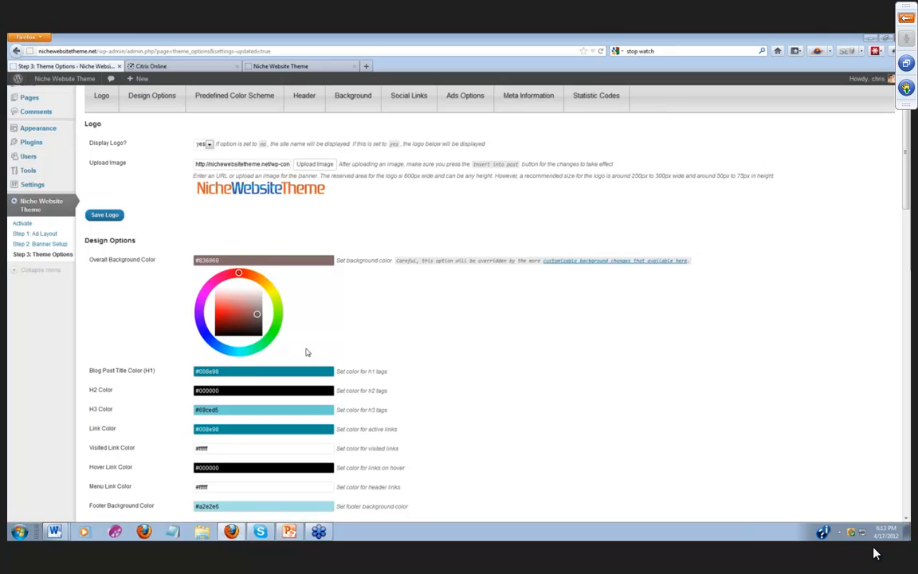
scroll(306, 352, down, 1)
click(263, 317)
click(246, 331)
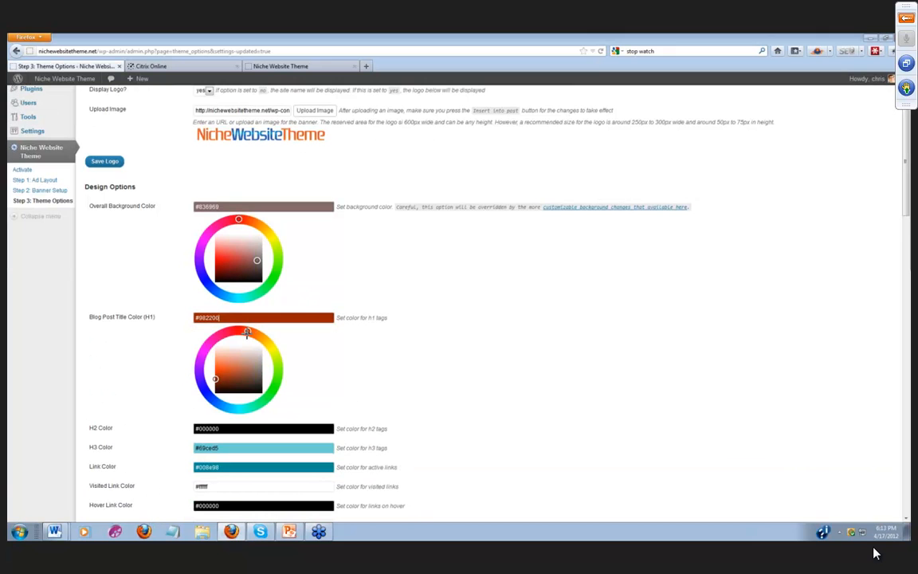
Set the Menu Background Color to #be206a
scroll(338, 407, down, 2)
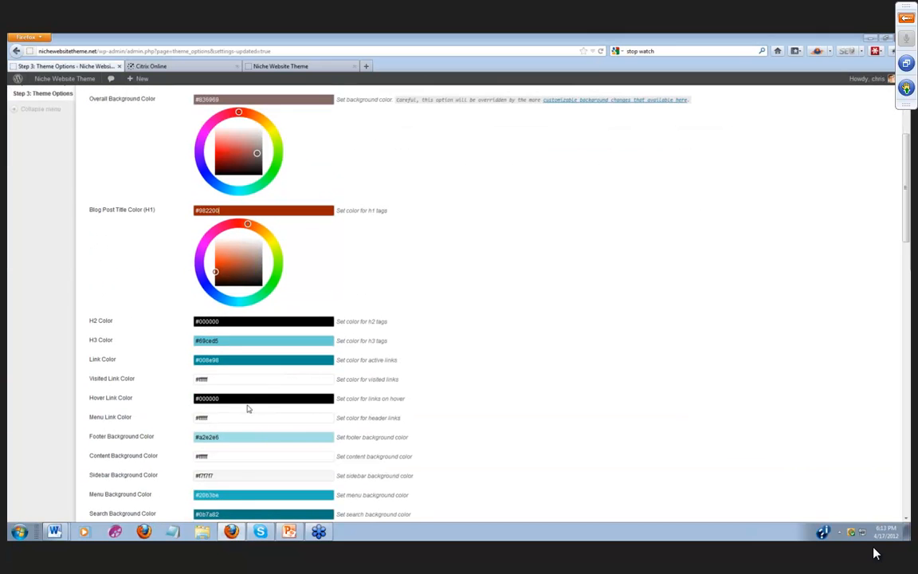
scroll(247, 408, down, 1)
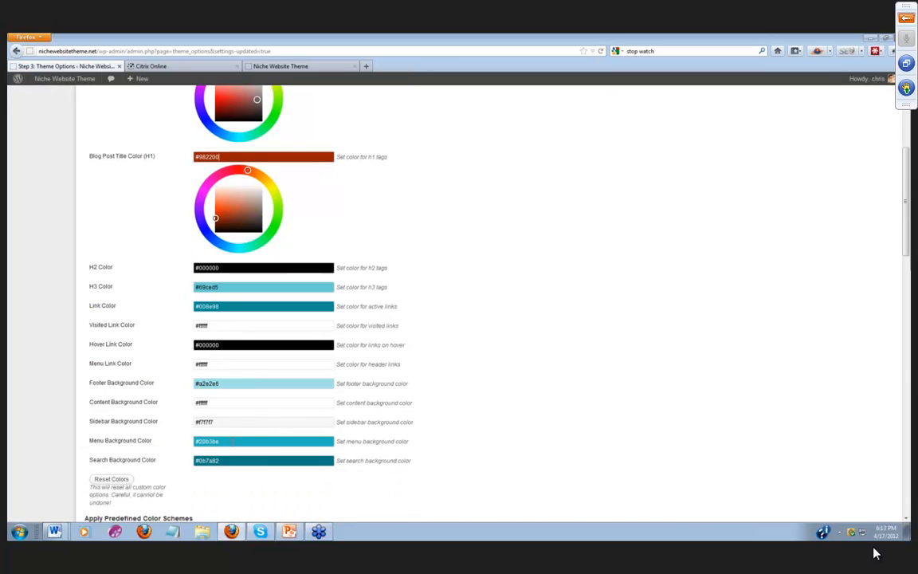
click(233, 440)
click(220, 458)
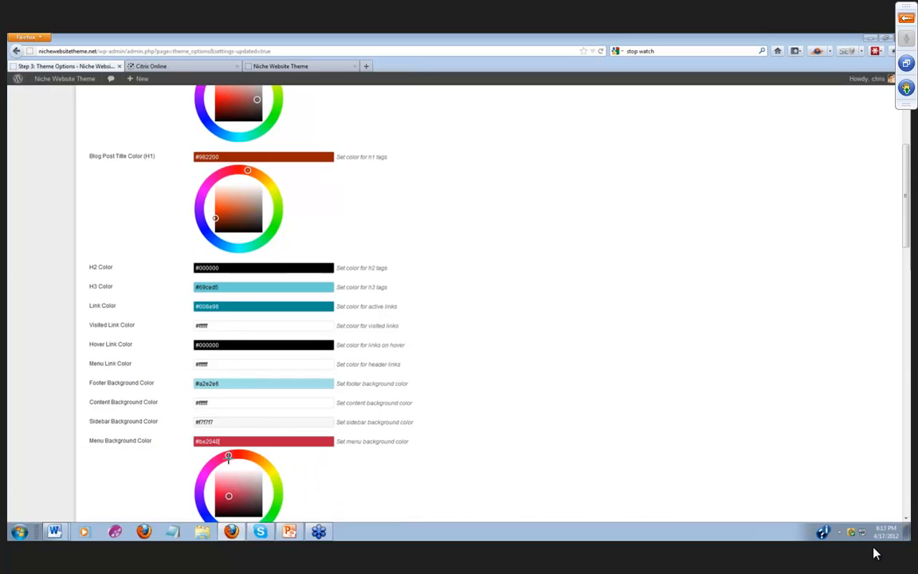
Save the current color scheme as a custom theme named customtheme1
scroll(143, 406, down, 3)
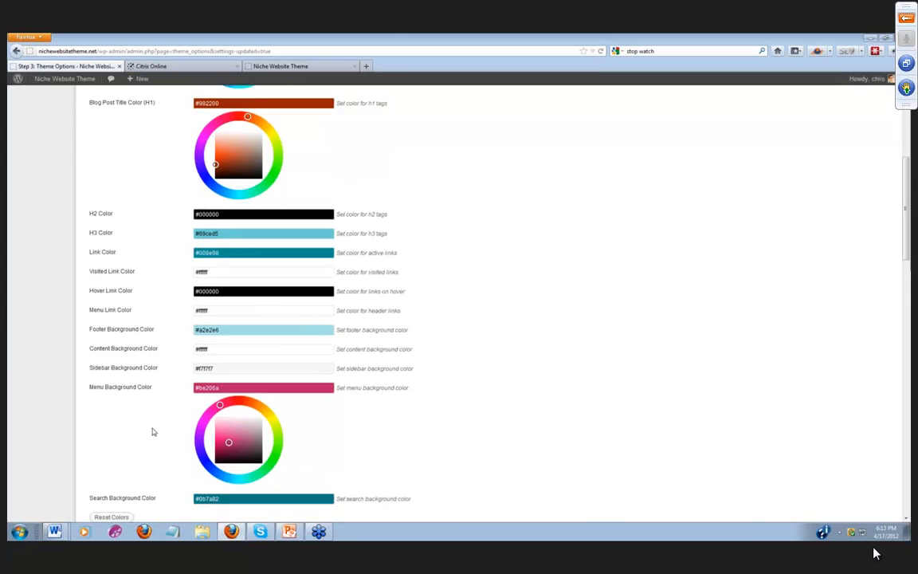
scroll(132, 365, down, 1)
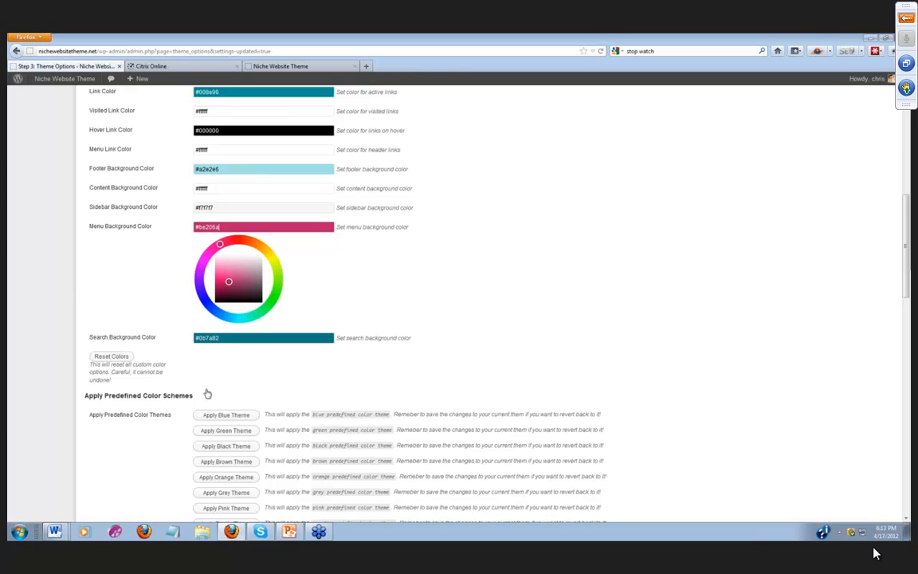
scroll(207, 391, down, 1)
scroll(220, 237, down, 2)
click(238, 418)
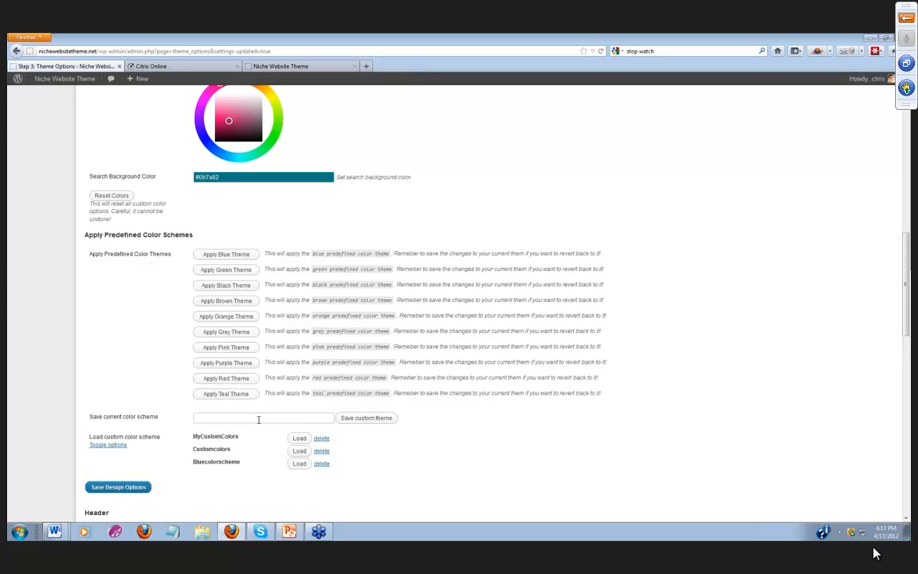
text(customtheme1)
click(362, 422)
key(Return)
Review the color scheme and Social Links settings, and check the social icons in the live site's sidebar
scroll(308, 382, up, 5)
scroll(306, 385, down, 1)
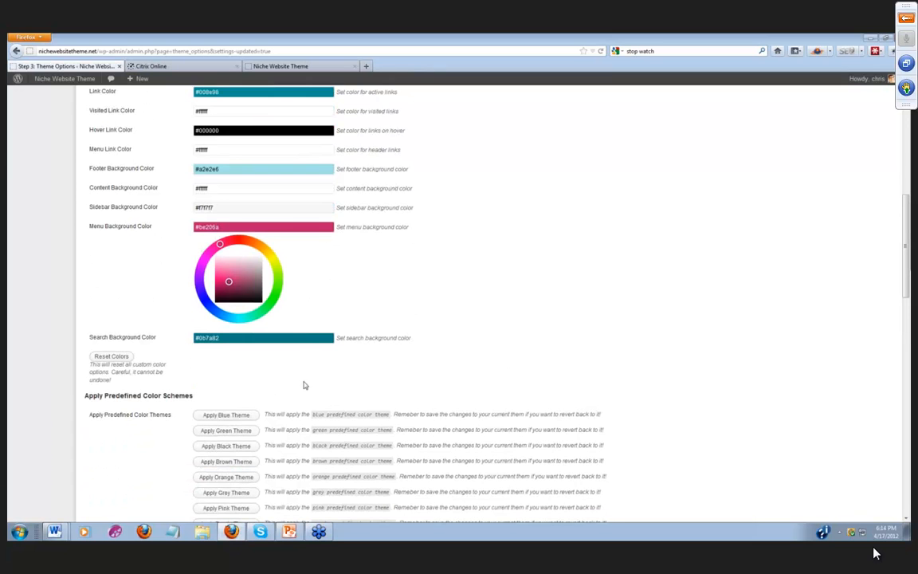
scroll(243, 404, down, 2)
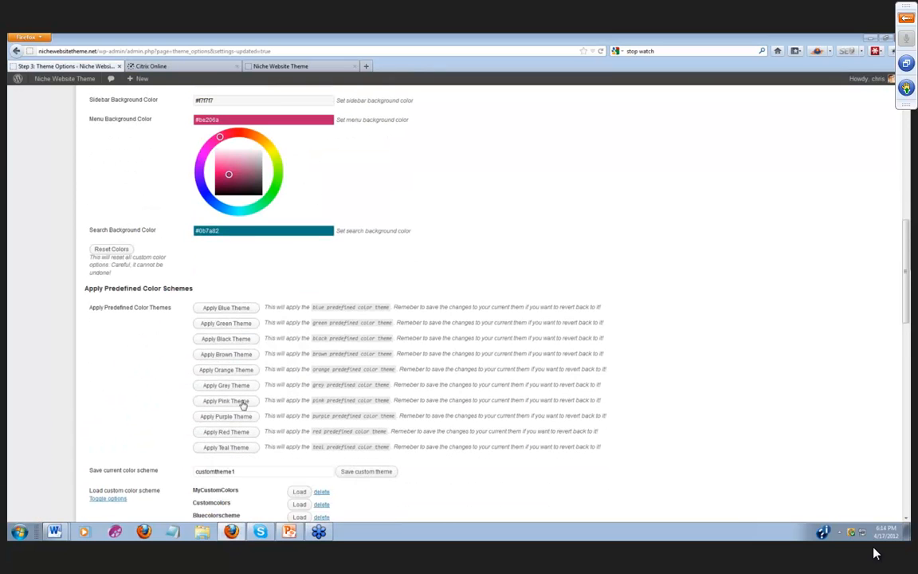
scroll(243, 404, down, 2)
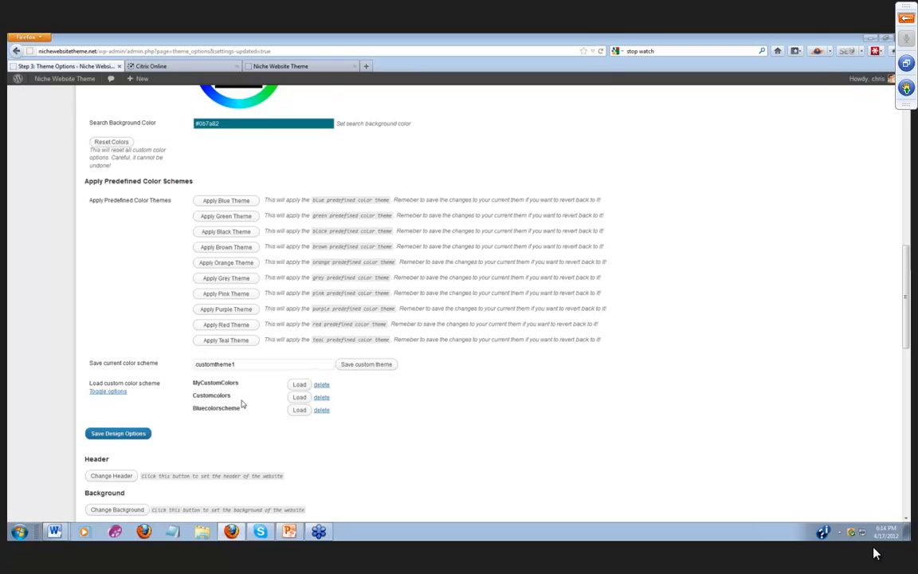
scroll(241, 404, down, 2)
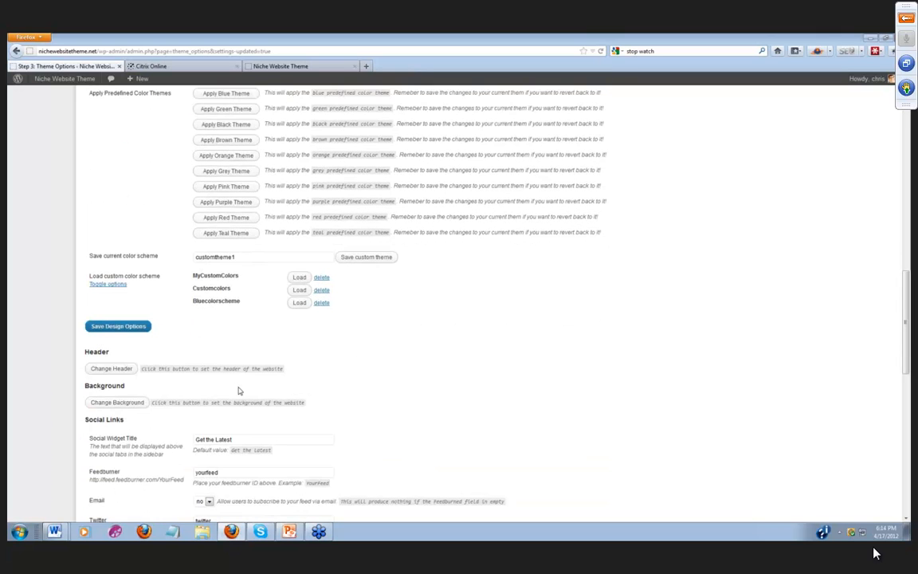
scroll(239, 389, down, 3)
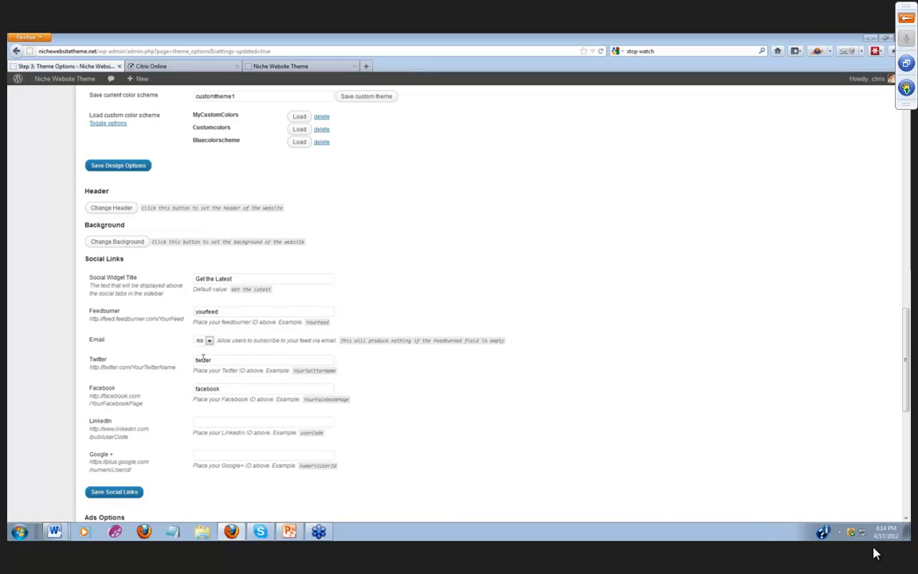
click(264, 67)
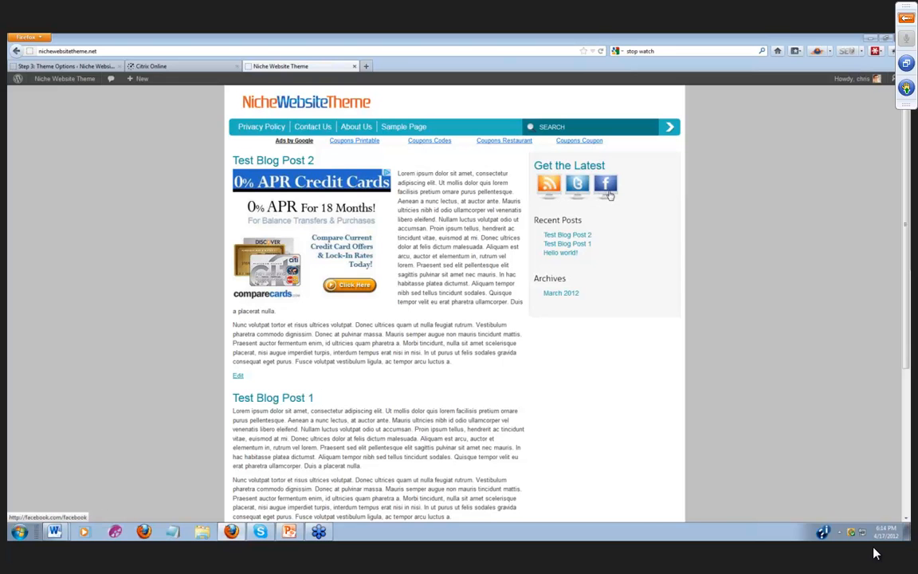
In the theme options' Social Links section, clear the Social Widget Title, Twitter, Feedburner and Facebook fields
click(64, 66)
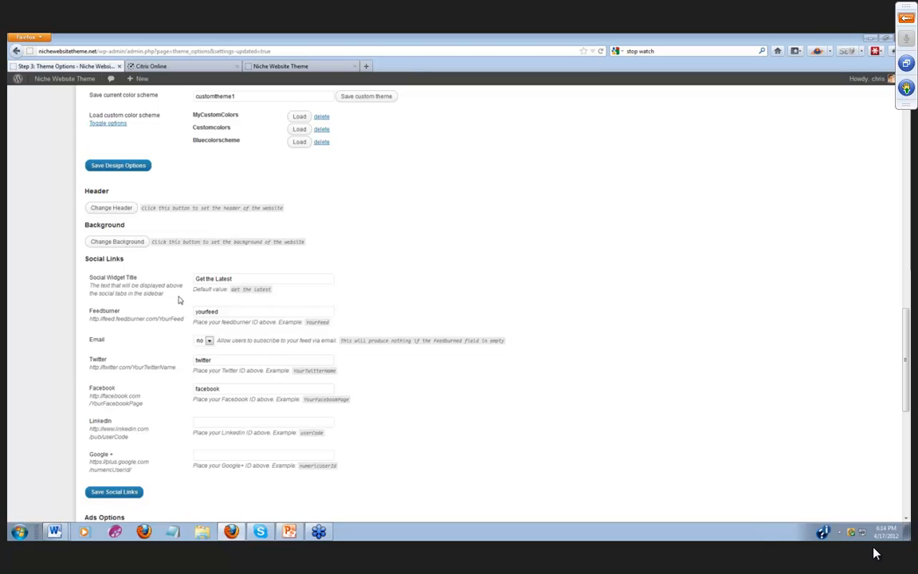
drag(240, 278, 180, 283)
key(BackSpace)
drag(238, 363, 184, 354)
key(BackSpace)
click(231, 313)
double_click(231, 313)
key(BackSpace)
drag(239, 390, 166, 389)
key(BackSpace)
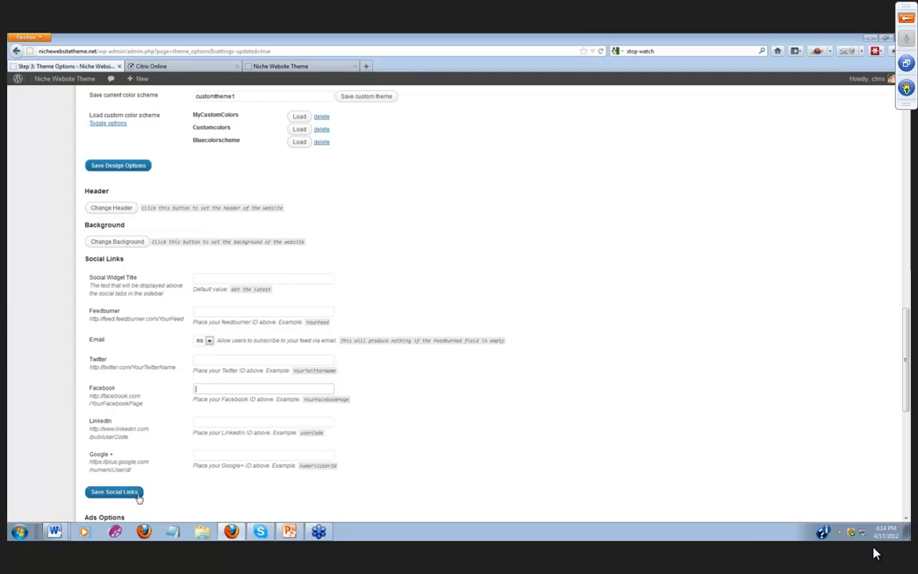
Look through the Ads Options choices, switching Show Ads on Homepage to no and back to yes
scroll(144, 438, down, 3)
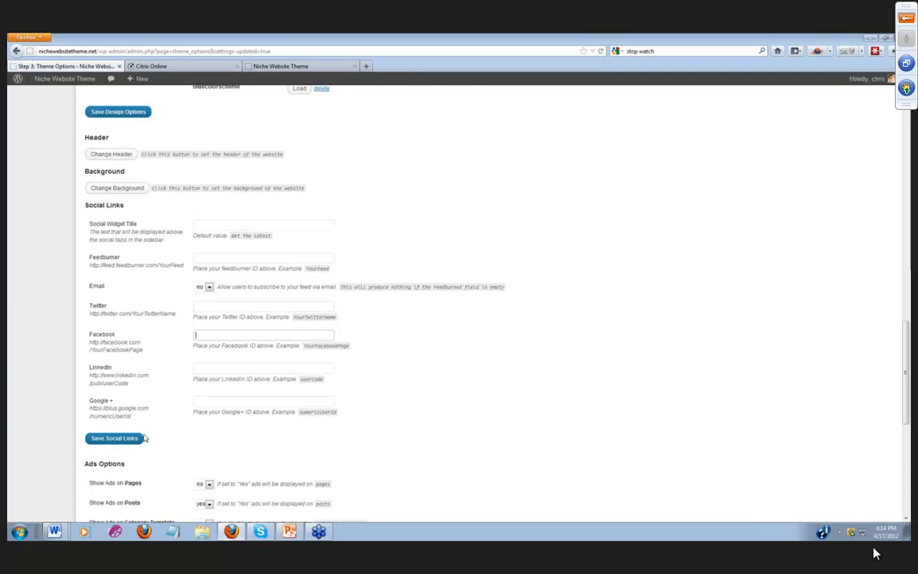
scroll(145, 437, down, 3)
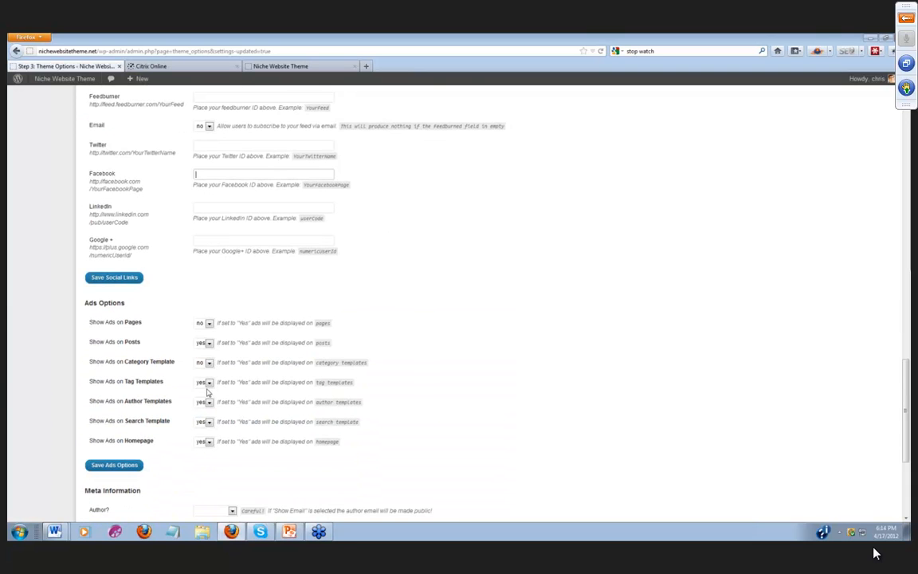
click(210, 324)
click(211, 344)
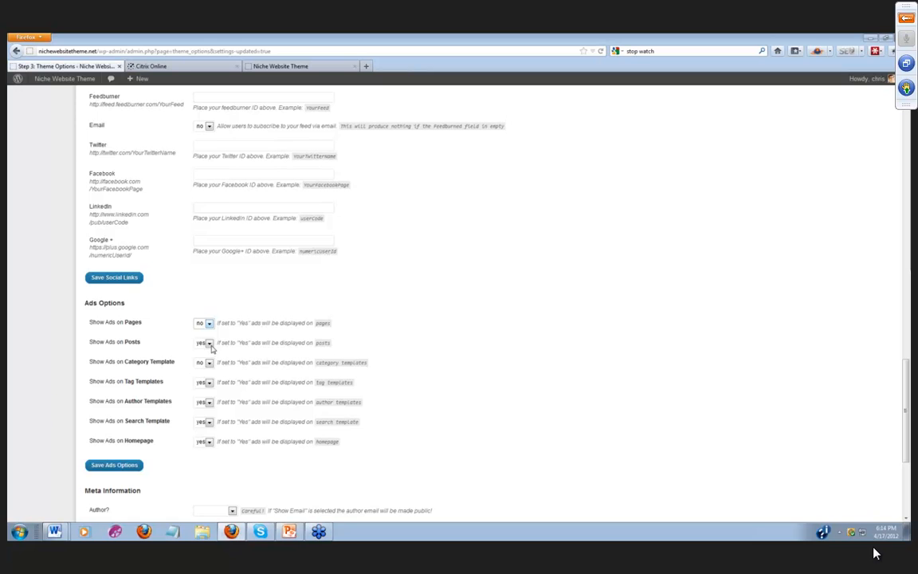
click(209, 442)
click(202, 461)
click(209, 445)
click(205, 453)
Examine the Meta Information and Google Analytics settings, return to the start of the options and view the live site
scroll(194, 477, down, 4)
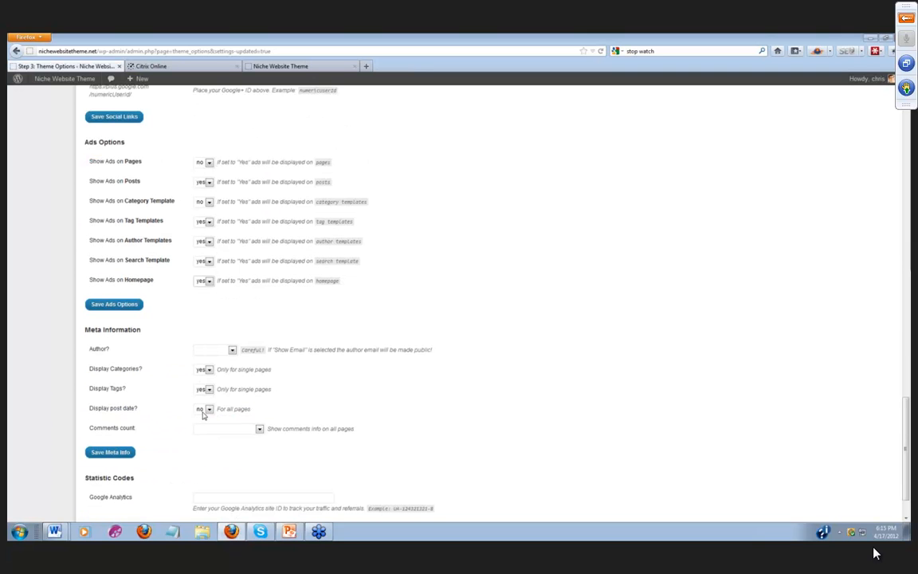
click(203, 414)
click(202, 414)
scroll(172, 447, down, 2)
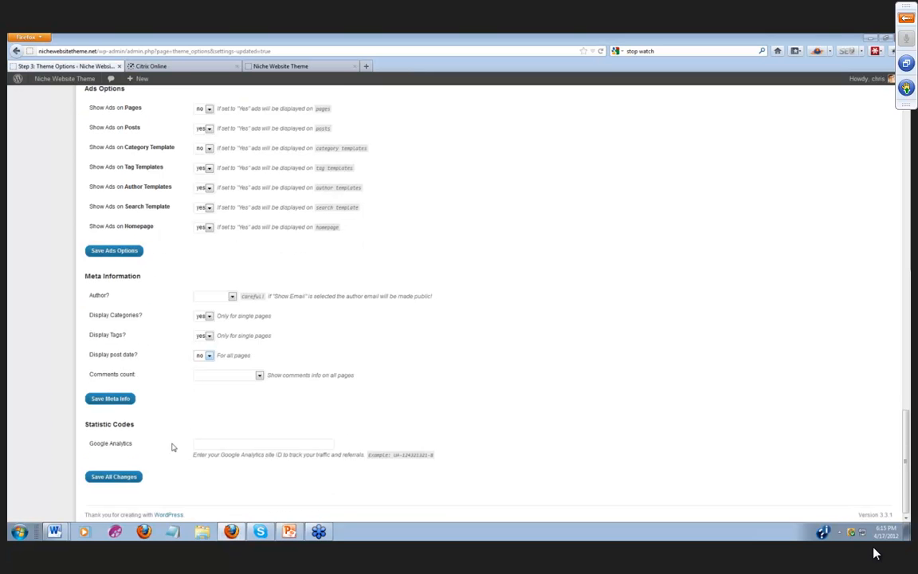
click(201, 442)
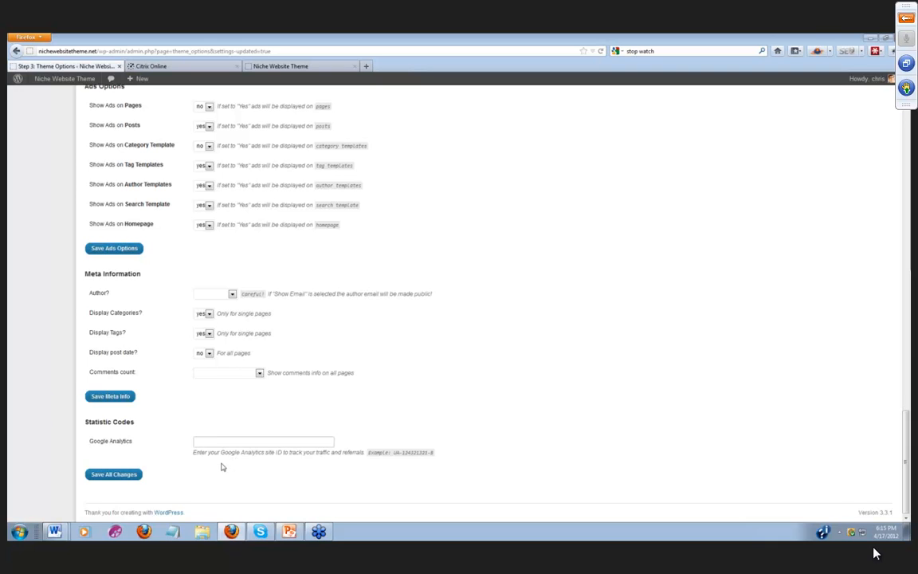
scroll(222, 467, up, 7)
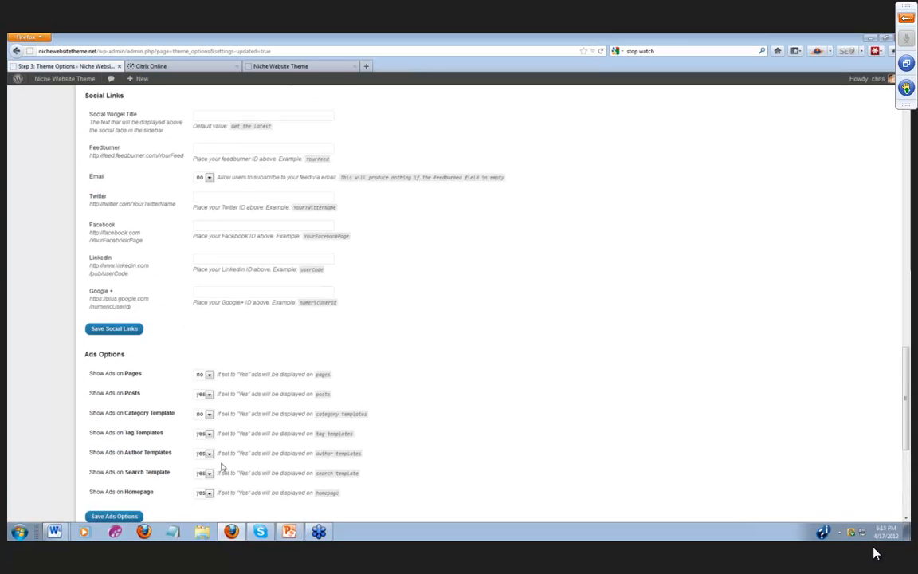
scroll(223, 467, up, 5)
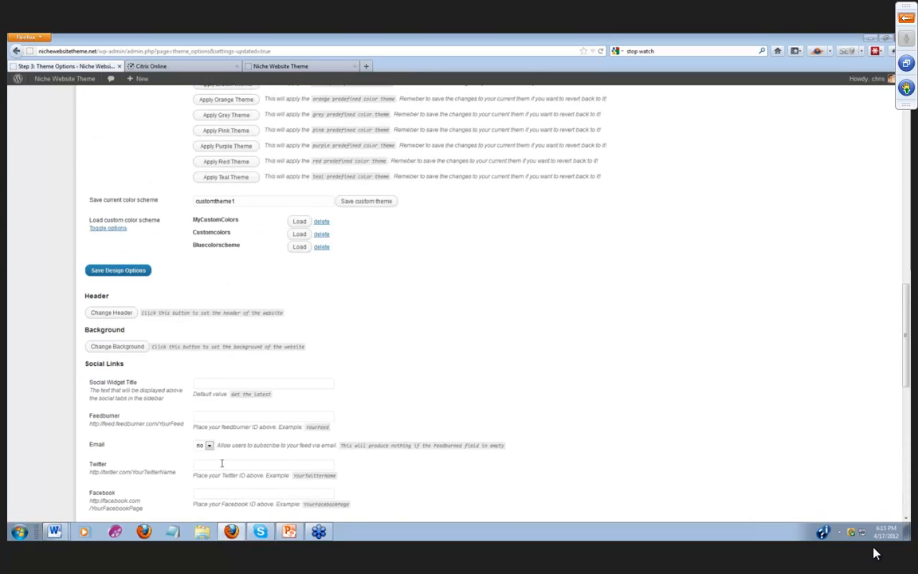
scroll(222, 463, up, 4)
scroll(222, 467, up, 20)
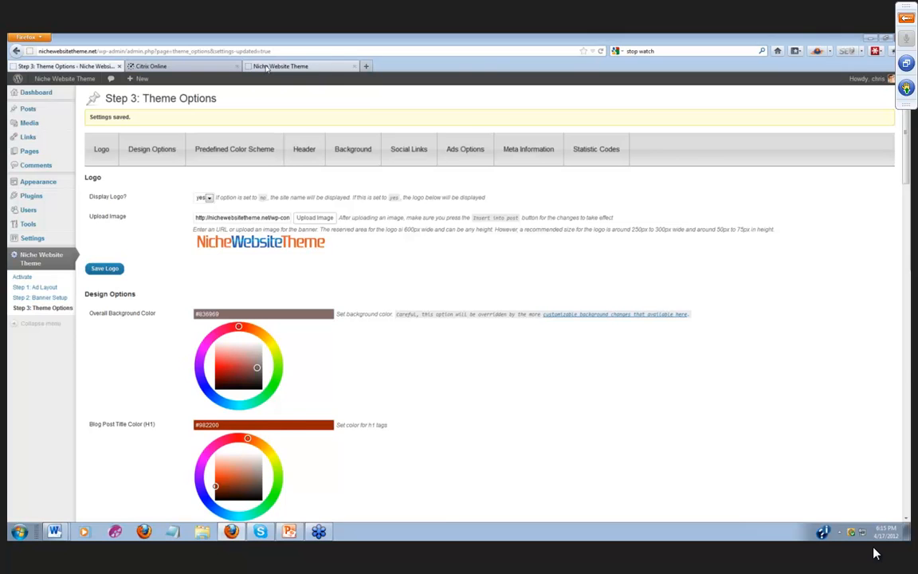
click(271, 66)
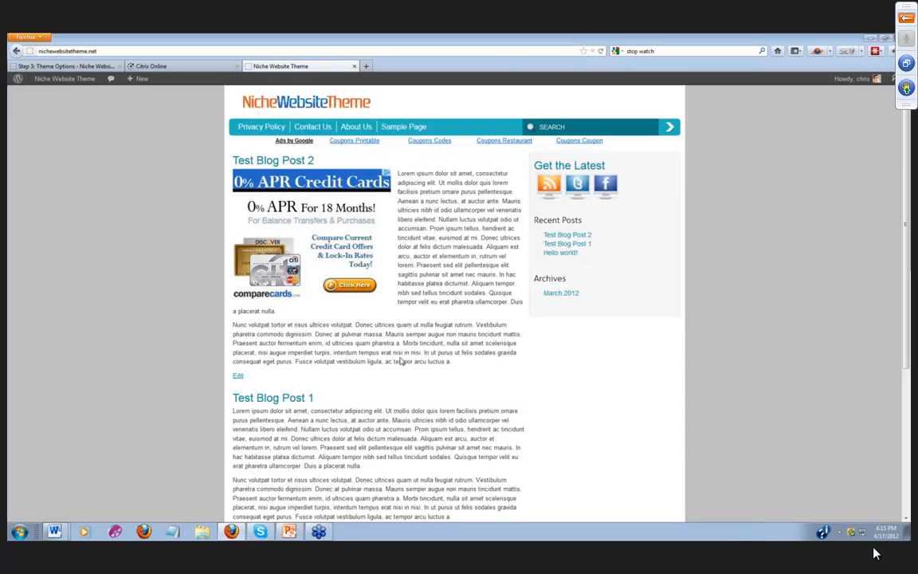
Return to the WordPress admin and activate Niche Layout 4 on the Ad Layout page
click(94, 70)
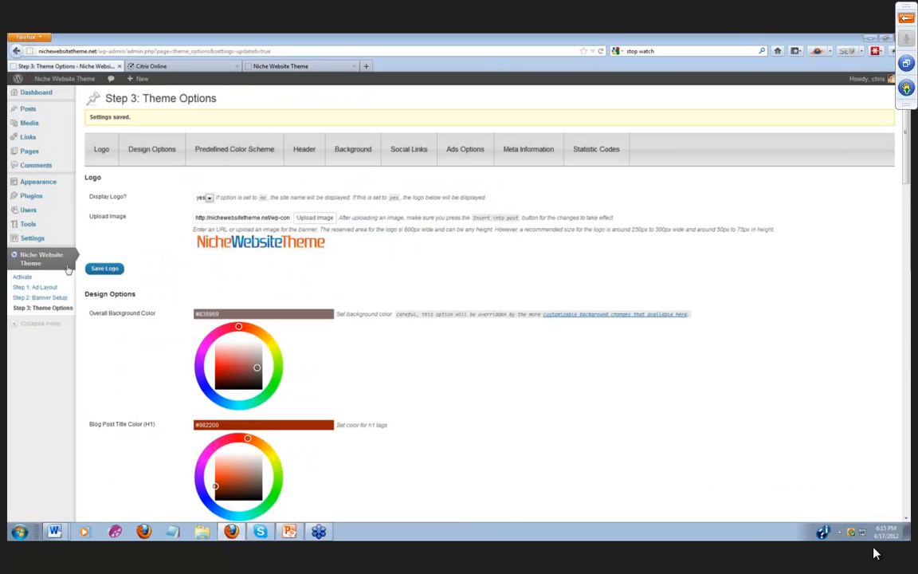
click(48, 288)
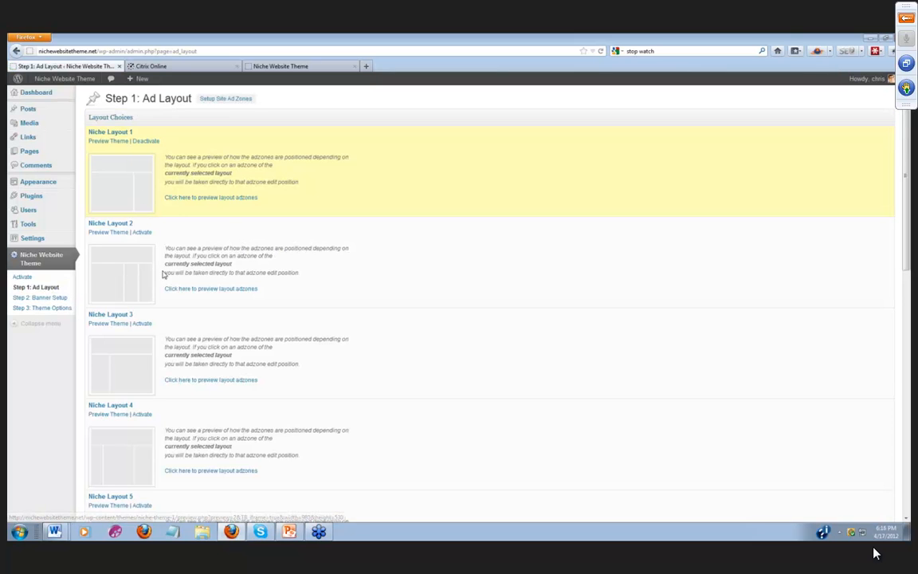
scroll(162, 274, down, 1)
scroll(154, 324, down, 1)
click(142, 309)
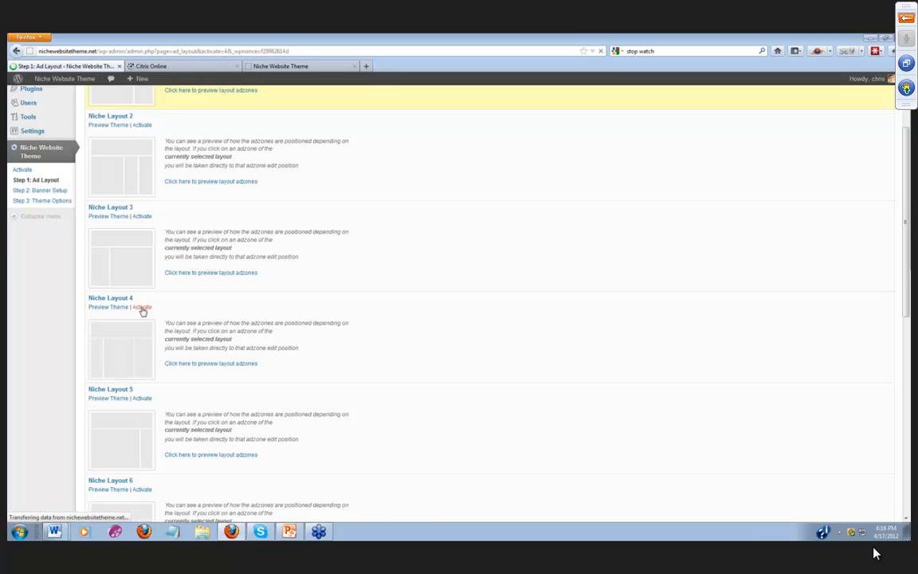
Preview the adzones of Niche Layout 4 and go from there to the banner settings of Adzone 5
scroll(177, 382, down, 1)
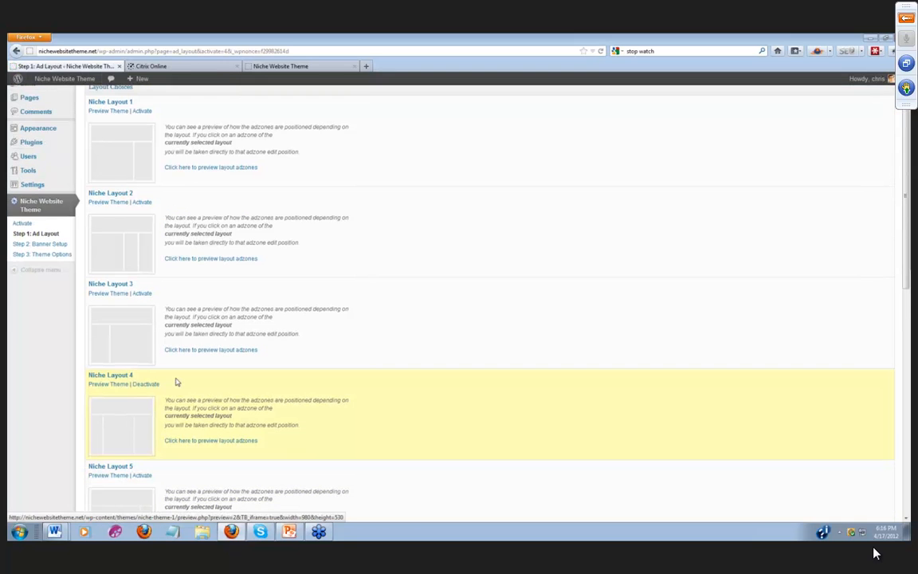
scroll(177, 383, down, 1)
click(191, 389)
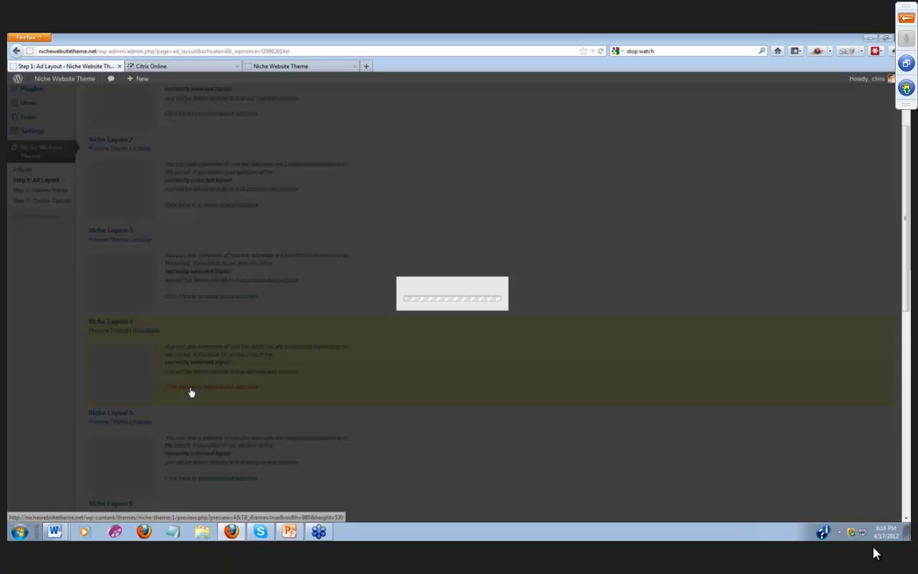
scroll(231, 375, down, 1)
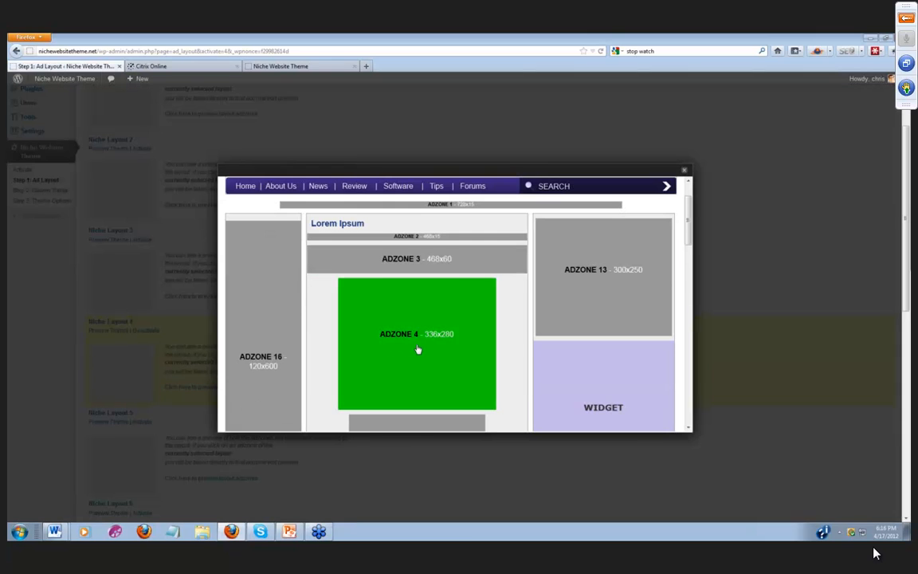
scroll(418, 349, down, 1)
scroll(448, 313, down, 2)
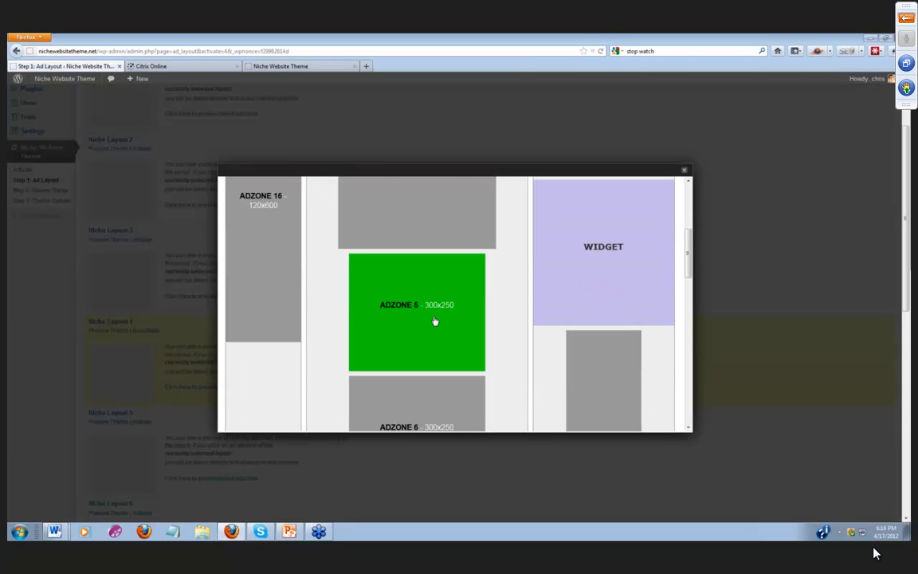
click(429, 322)
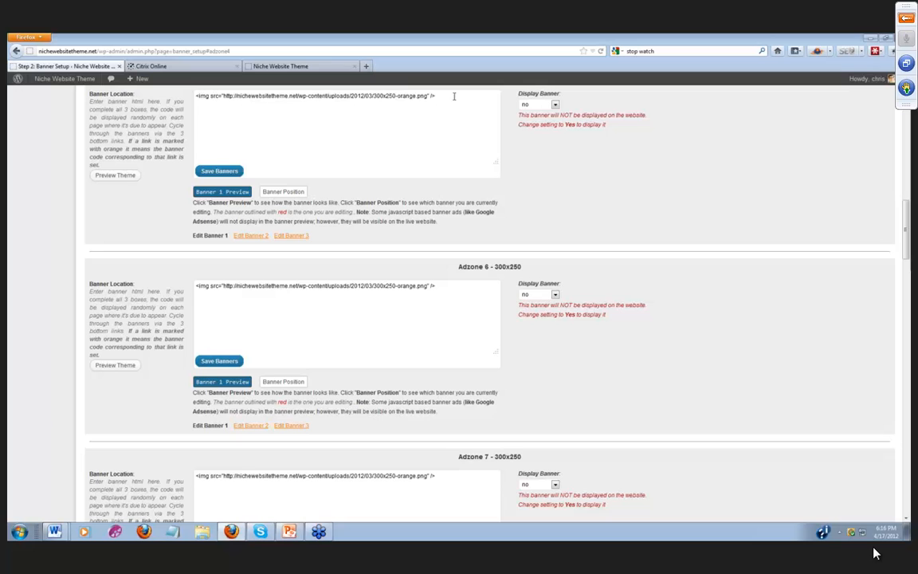
Set Display Banner to yes for Adzone 5 (300x250) and save the banners
drag(454, 97, 241, 97)
click(274, 113)
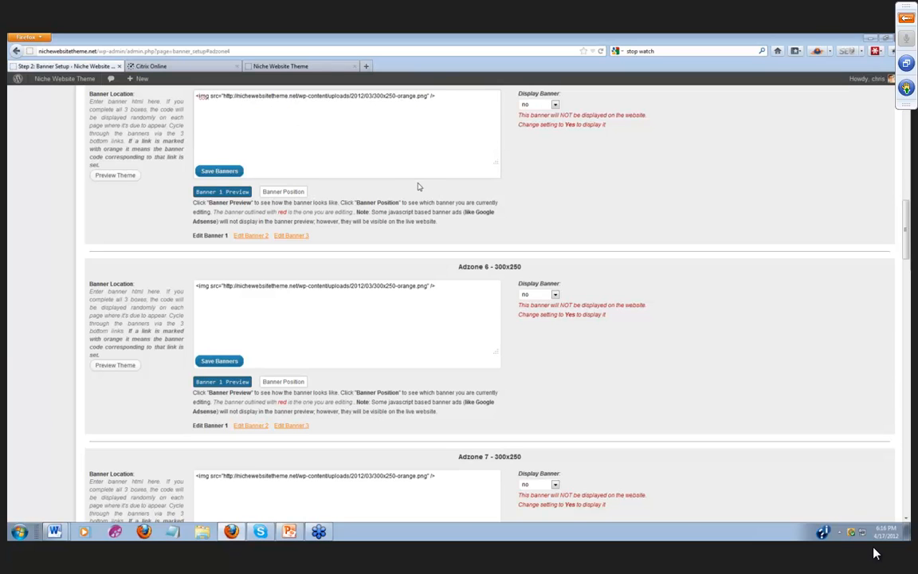
scroll(417, 187, up, 1)
click(538, 157)
click(529, 180)
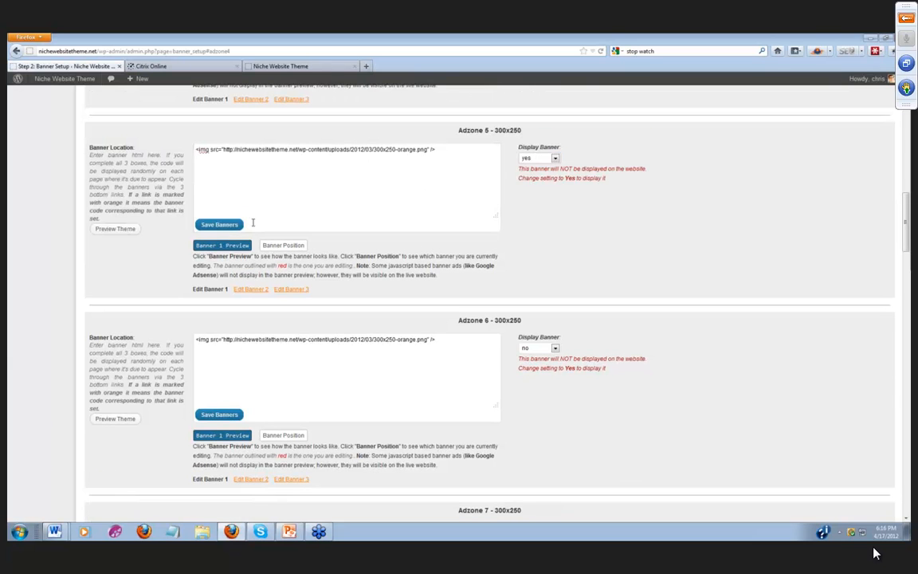
click(227, 224)
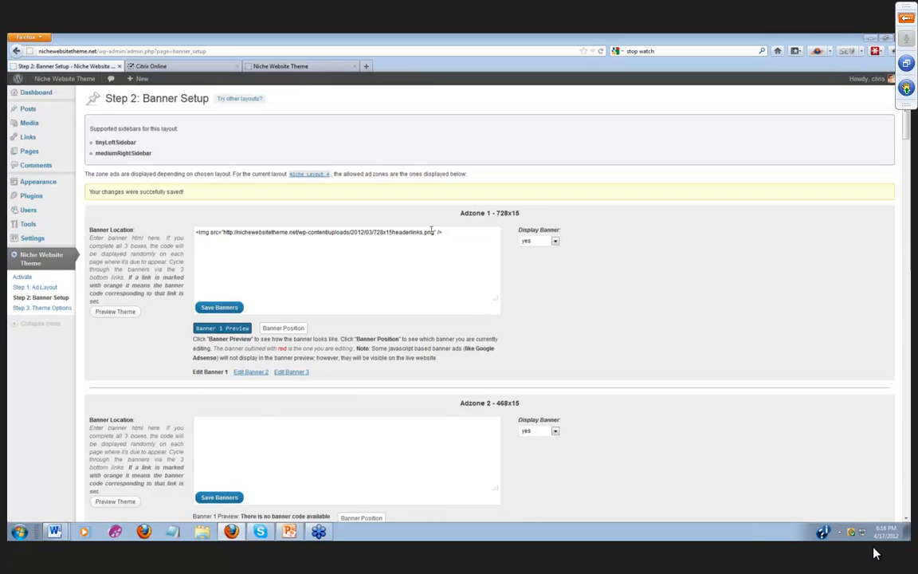
Set Display Banner to no for Adzone 4 (336x280) and save the banners
scroll(431, 230, down, 1)
scroll(431, 231, down, 9)
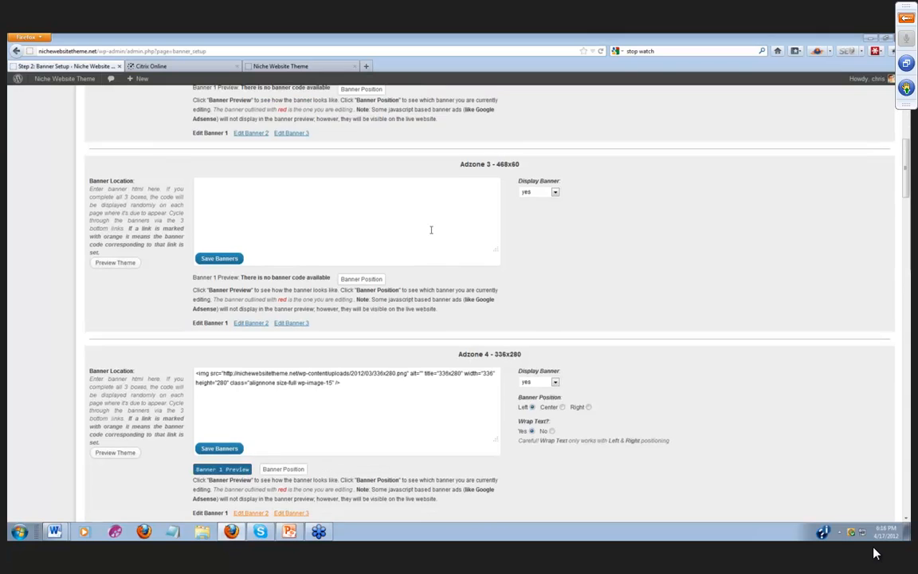
scroll(431, 231, down, 2)
click(555, 274)
click(533, 296)
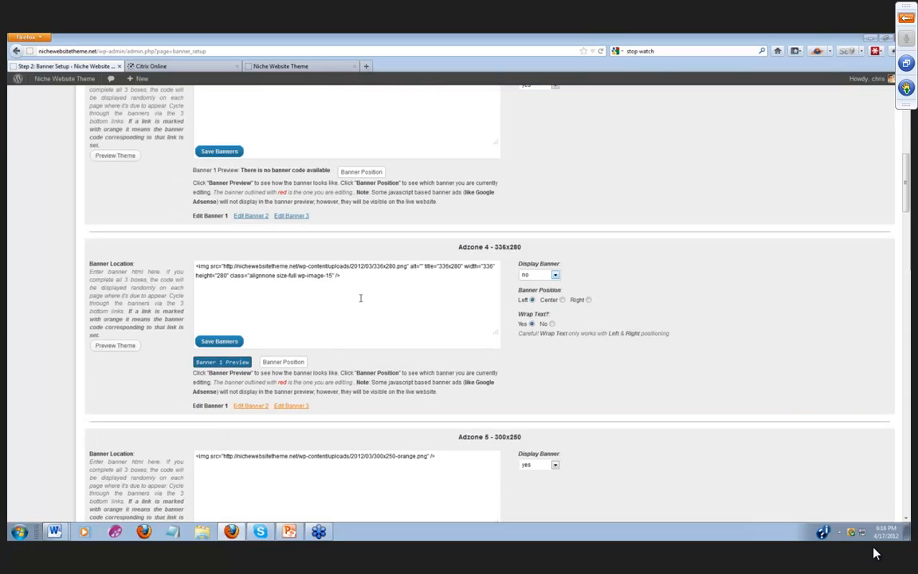
click(237, 343)
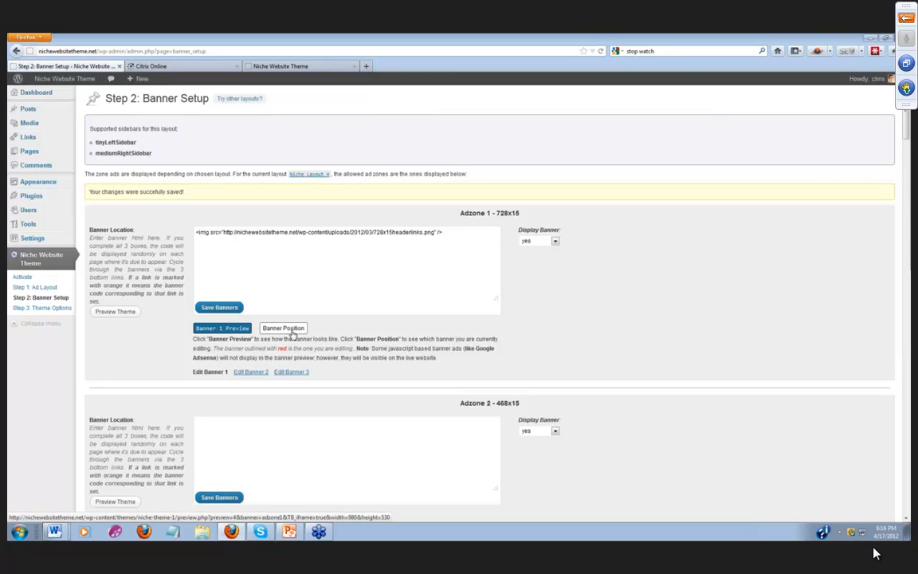
View the banner position map from Adzone 1 and go from there to the banner settings of Adzone 14
click(293, 334)
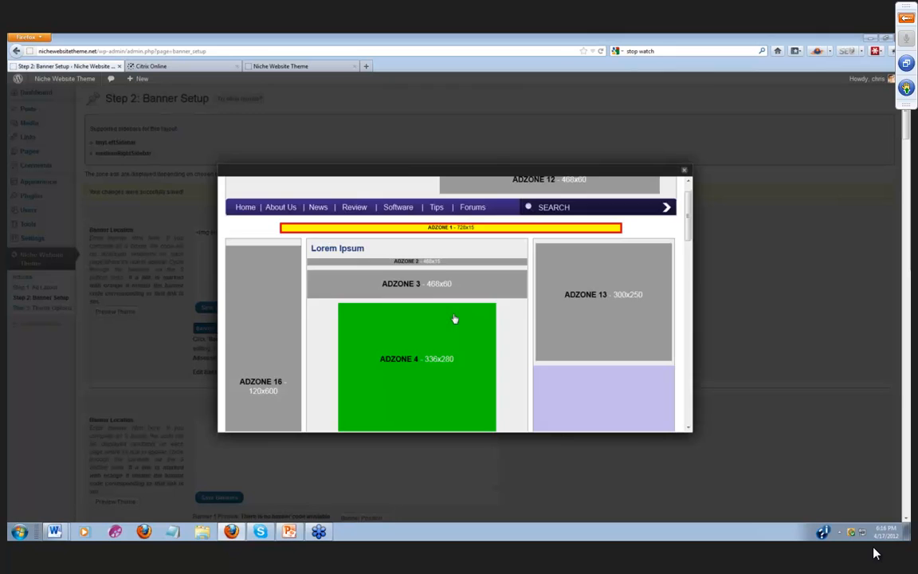
scroll(558, 319, down, 5)
scroll(588, 319, up, 2)
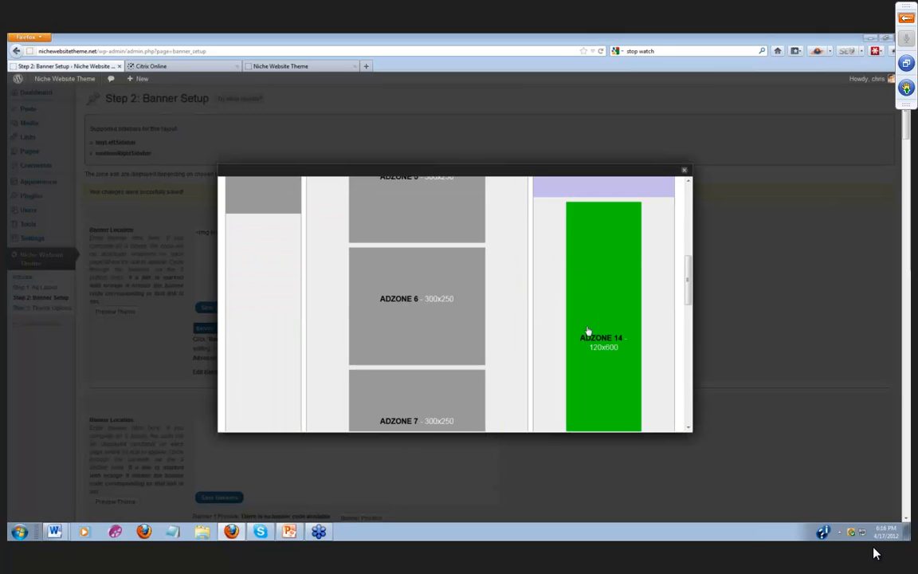
scroll(601, 327, down, 2)
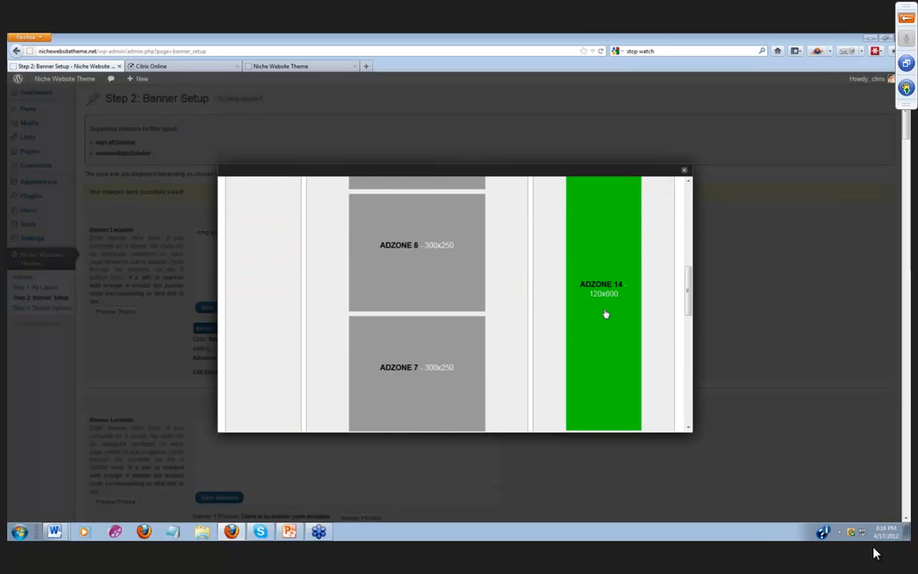
scroll(606, 313, down, 5)
click(605, 313)
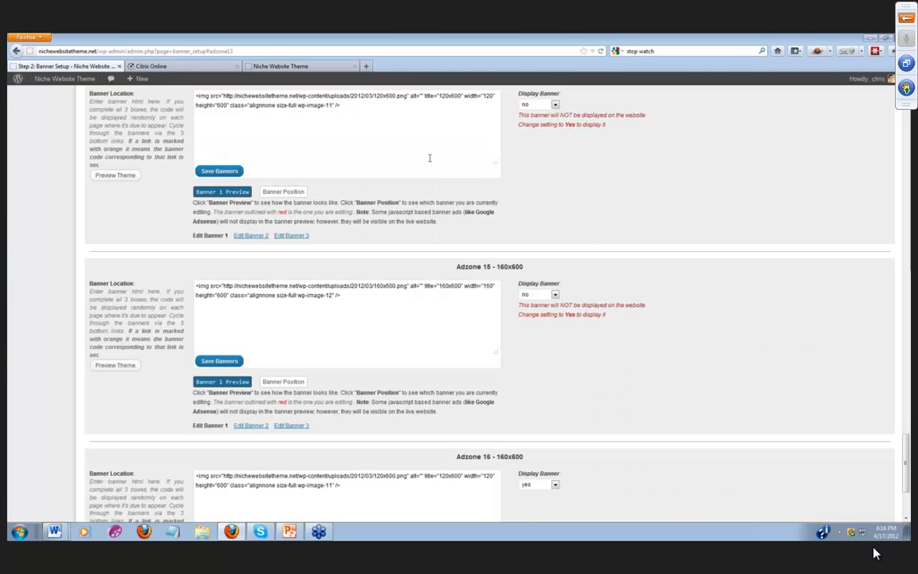
Set Display Banner to yes for Adzone 14 and save the banners
scroll(477, 242, up, 1)
click(537, 211)
click(532, 226)
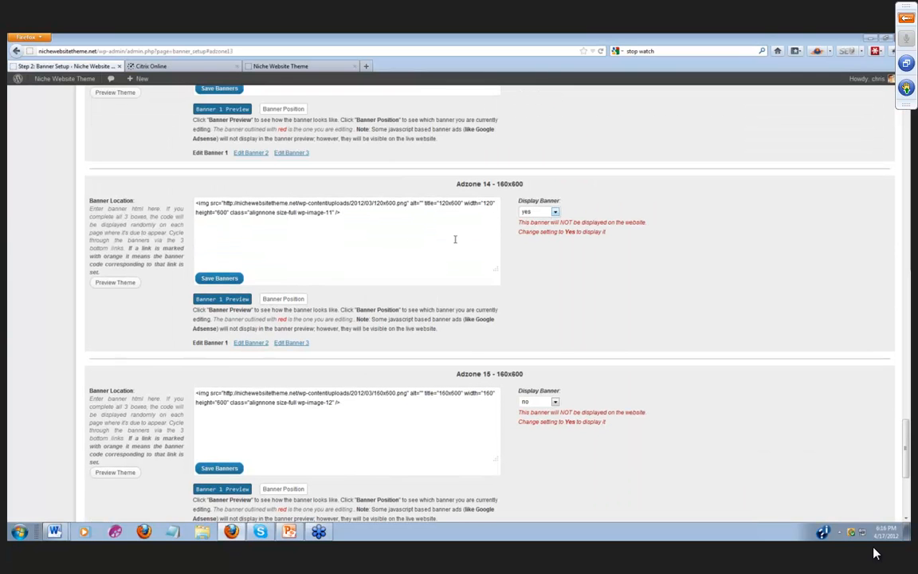
click(219, 278)
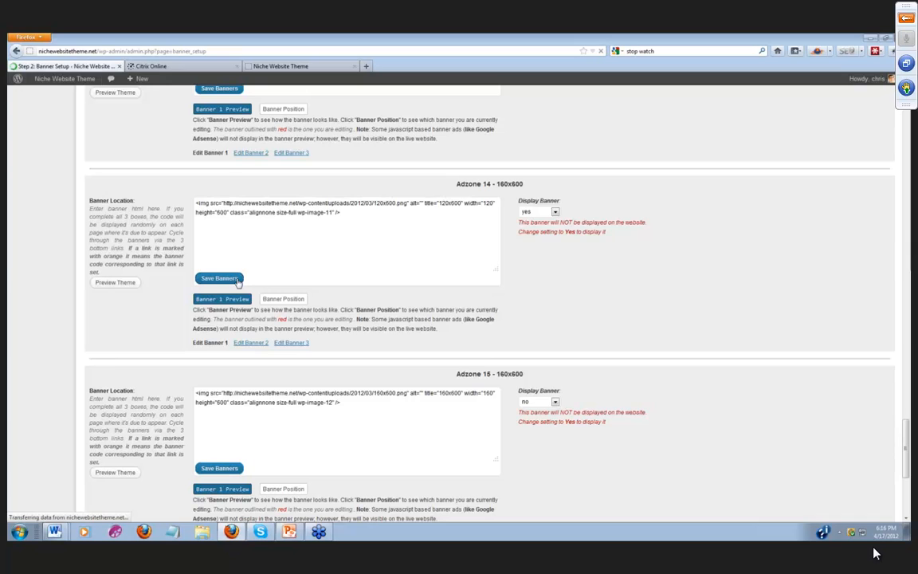
Load the saved custom color scheme Bluecolorscheme in the Step 3 theme options and save the design options
click(63, 309)
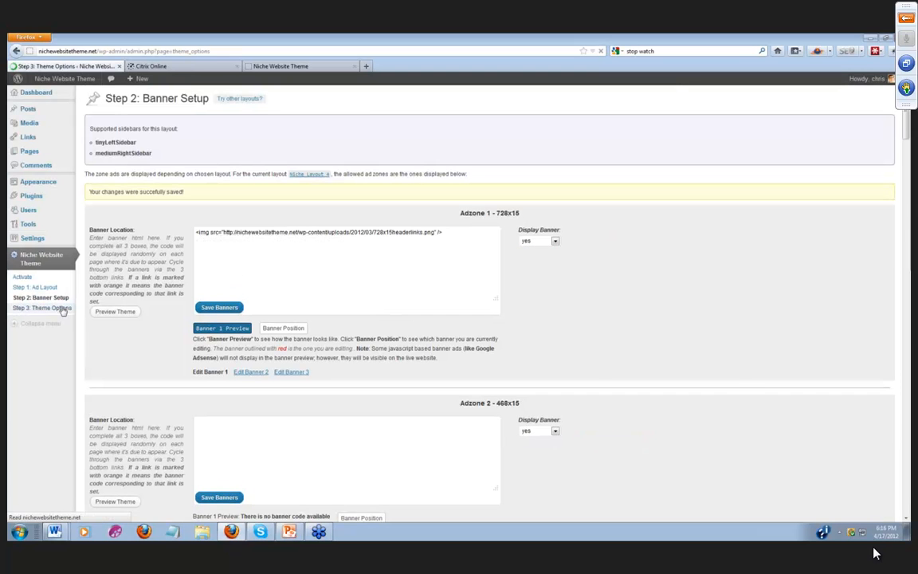
scroll(169, 309, down, 4)
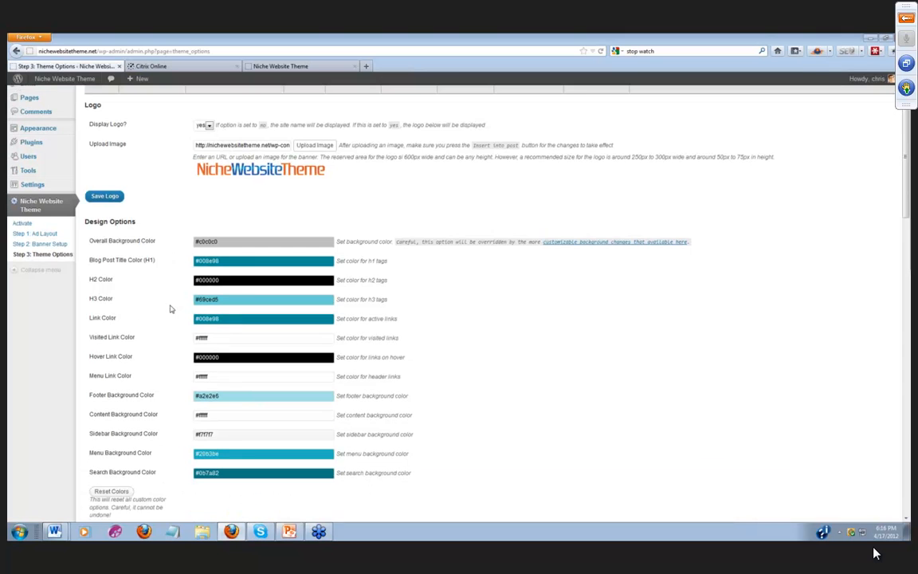
scroll(255, 267, down, 3)
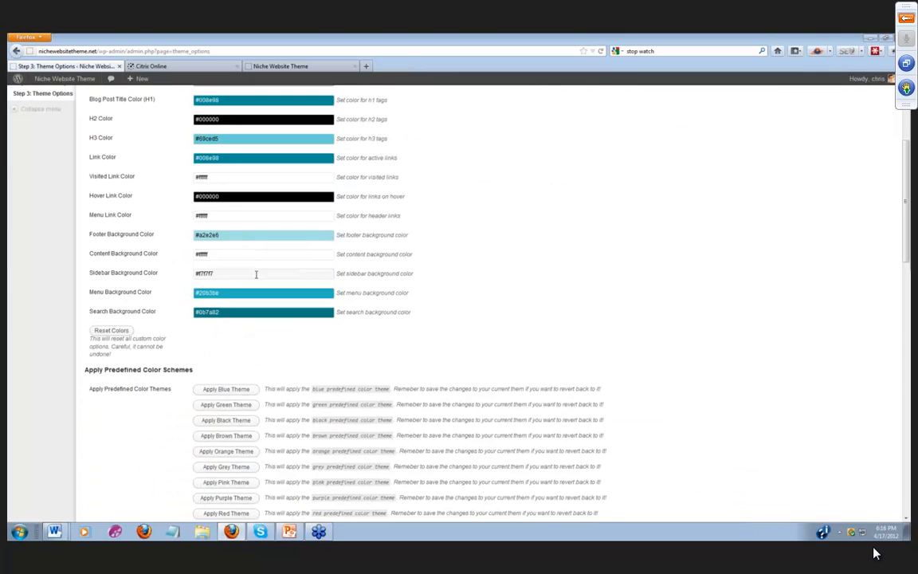
scroll(255, 278, down, 2)
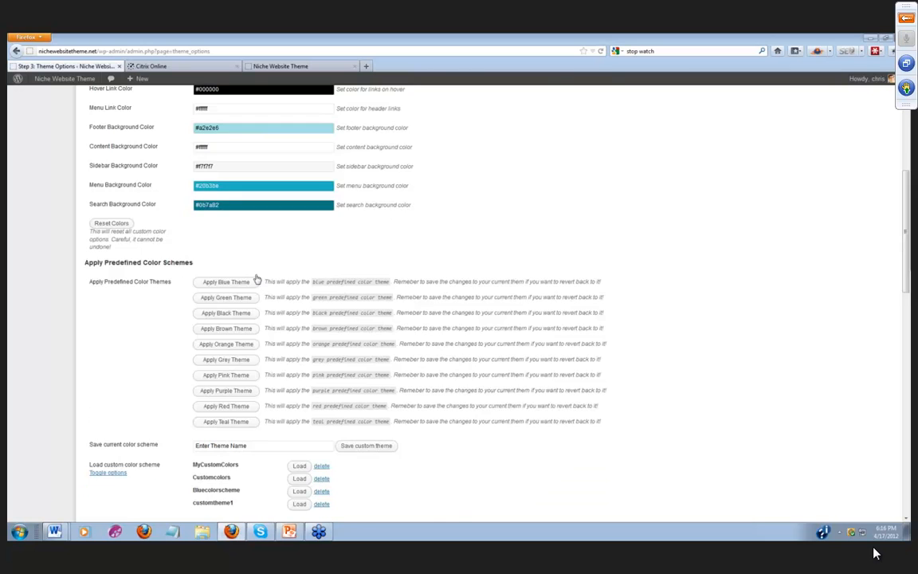
scroll(231, 252, down, 2)
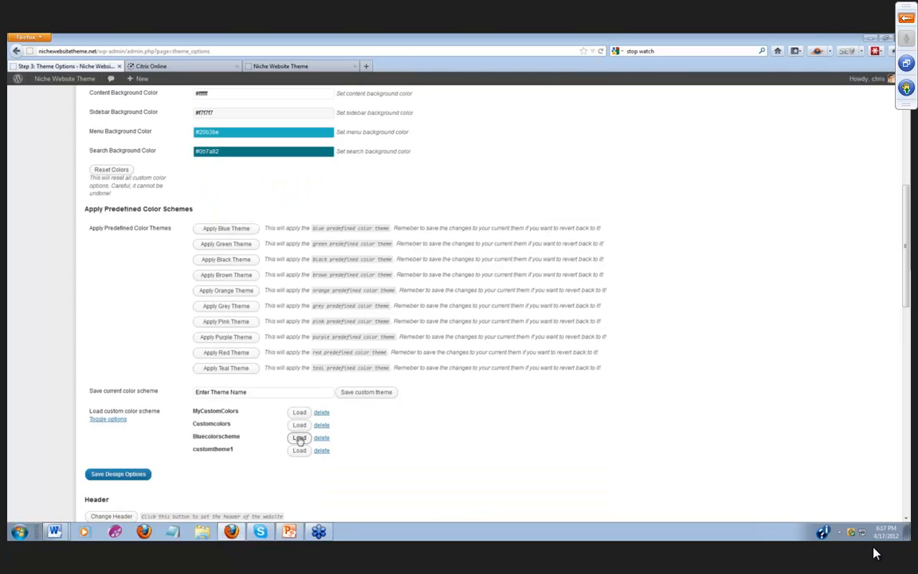
click(300, 438)
click(528, 253)
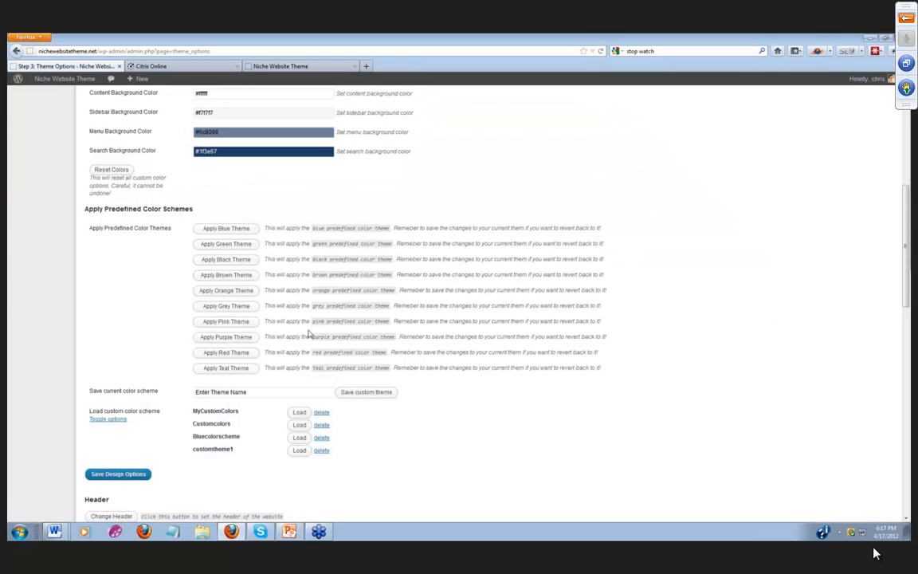
scroll(309, 332, down, 6)
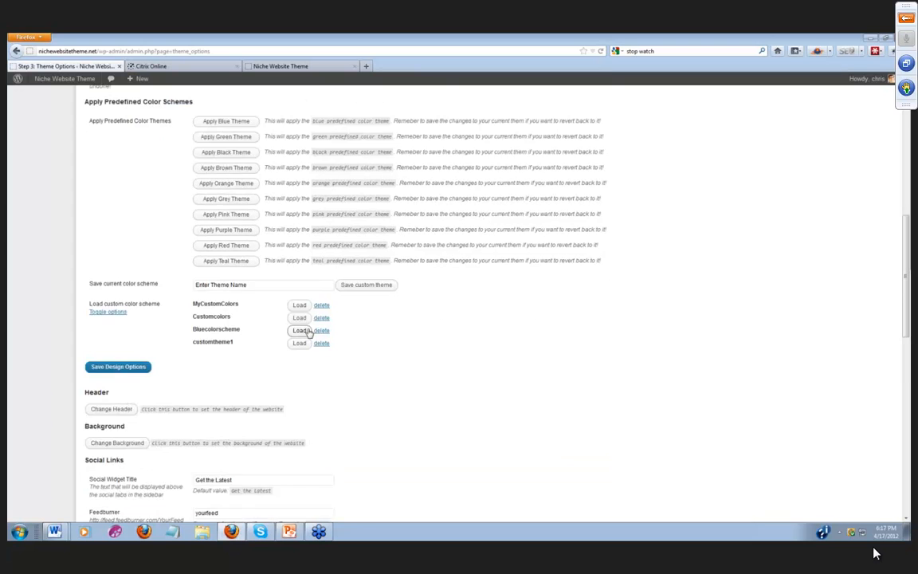
scroll(279, 331, down, 5)
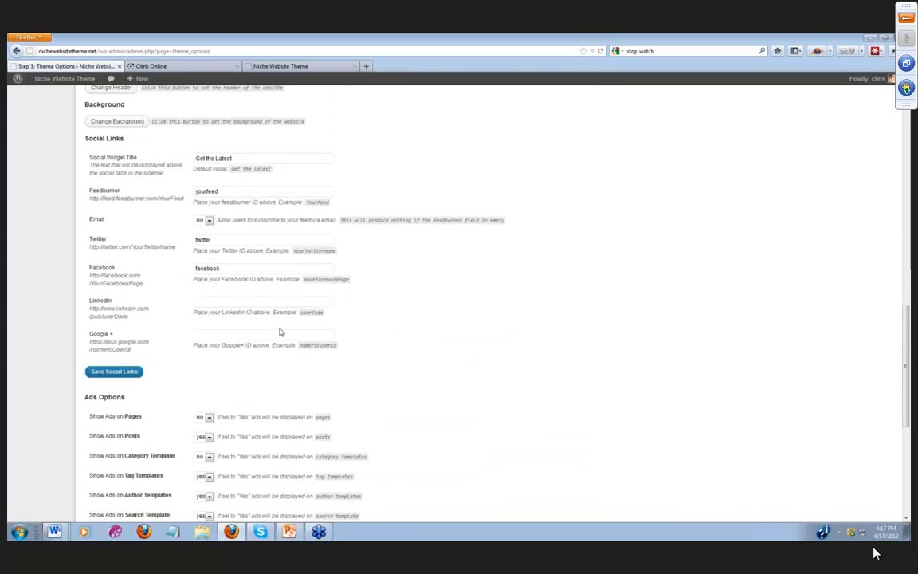
scroll(129, 358, up, 9)
click(127, 366)
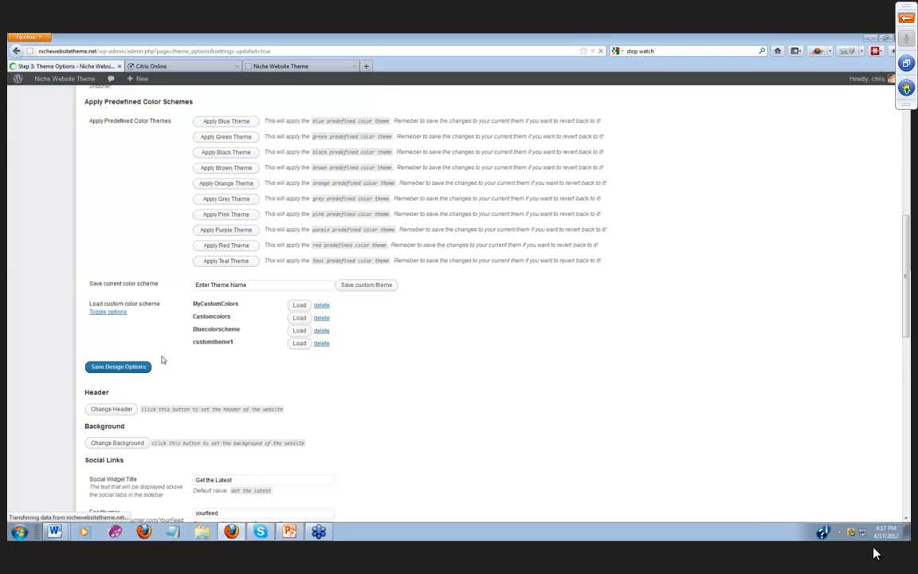
Refresh the live Niche Website Theme site twice and examine its colors, sidebars and banner placement
click(282, 67)
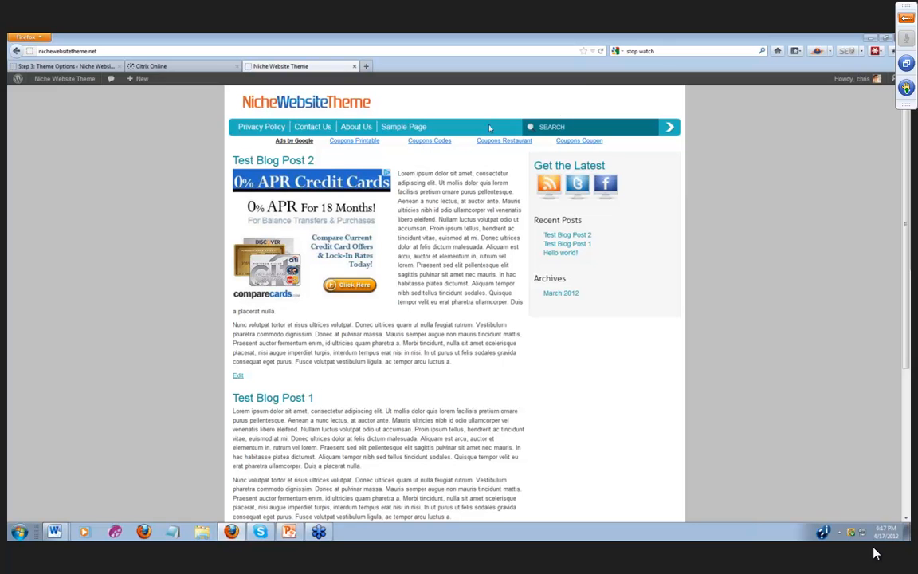
click(600, 50)
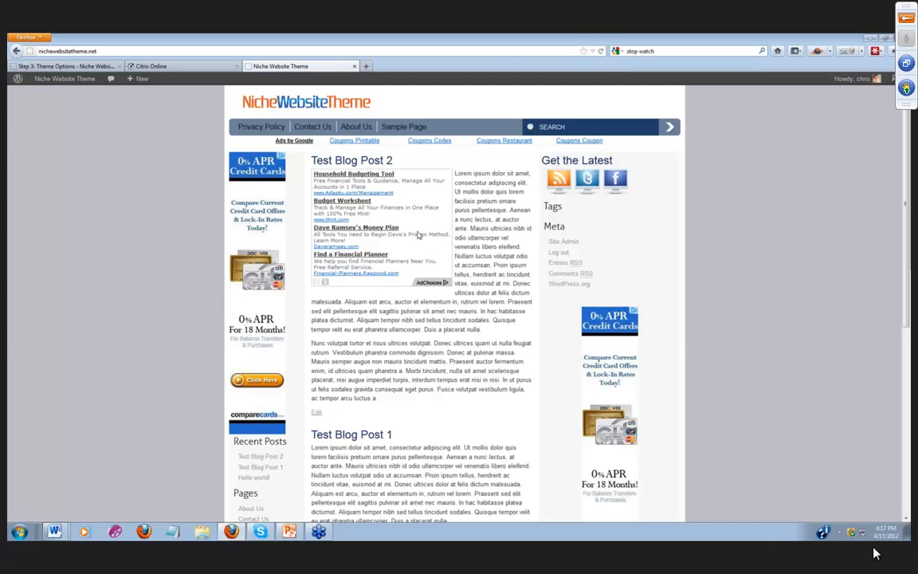
click(602, 52)
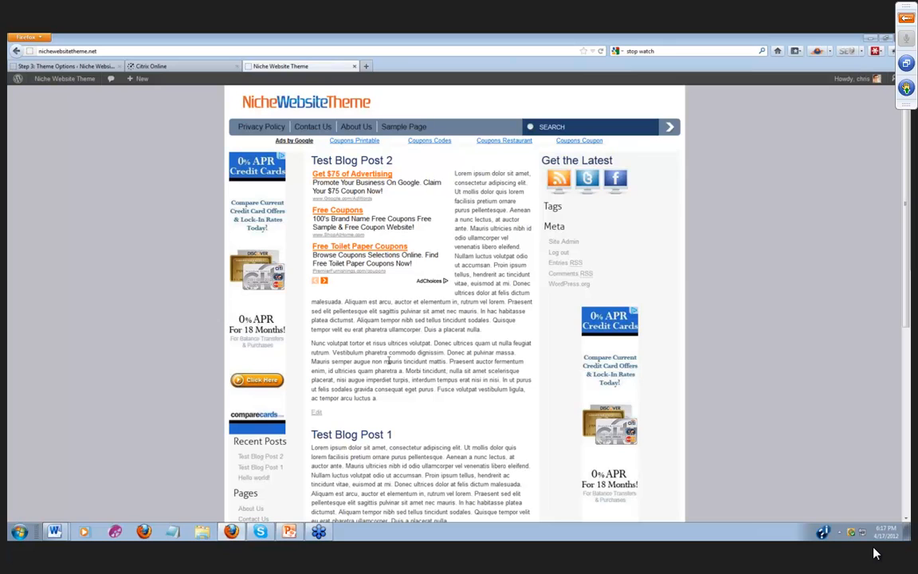
scroll(388, 364, down, 1)
scroll(388, 357, up, 1)
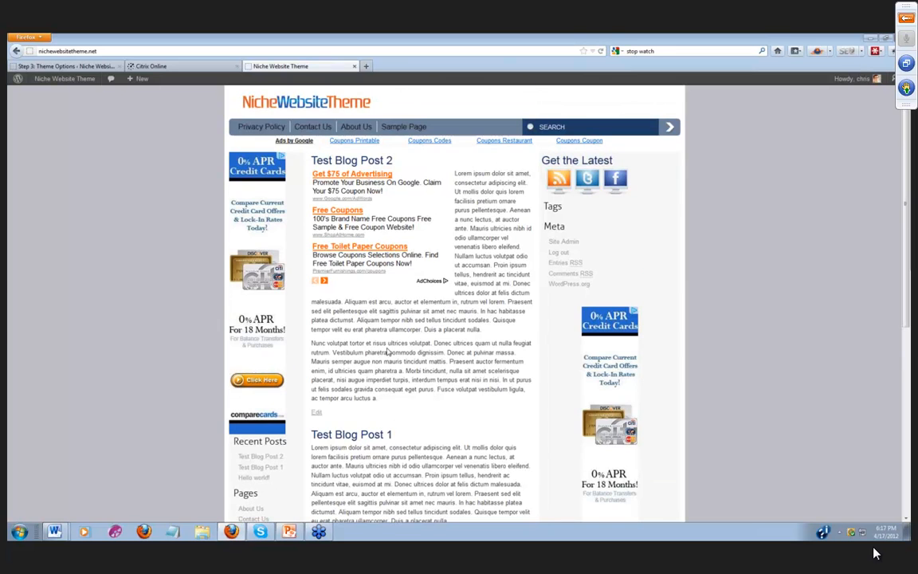